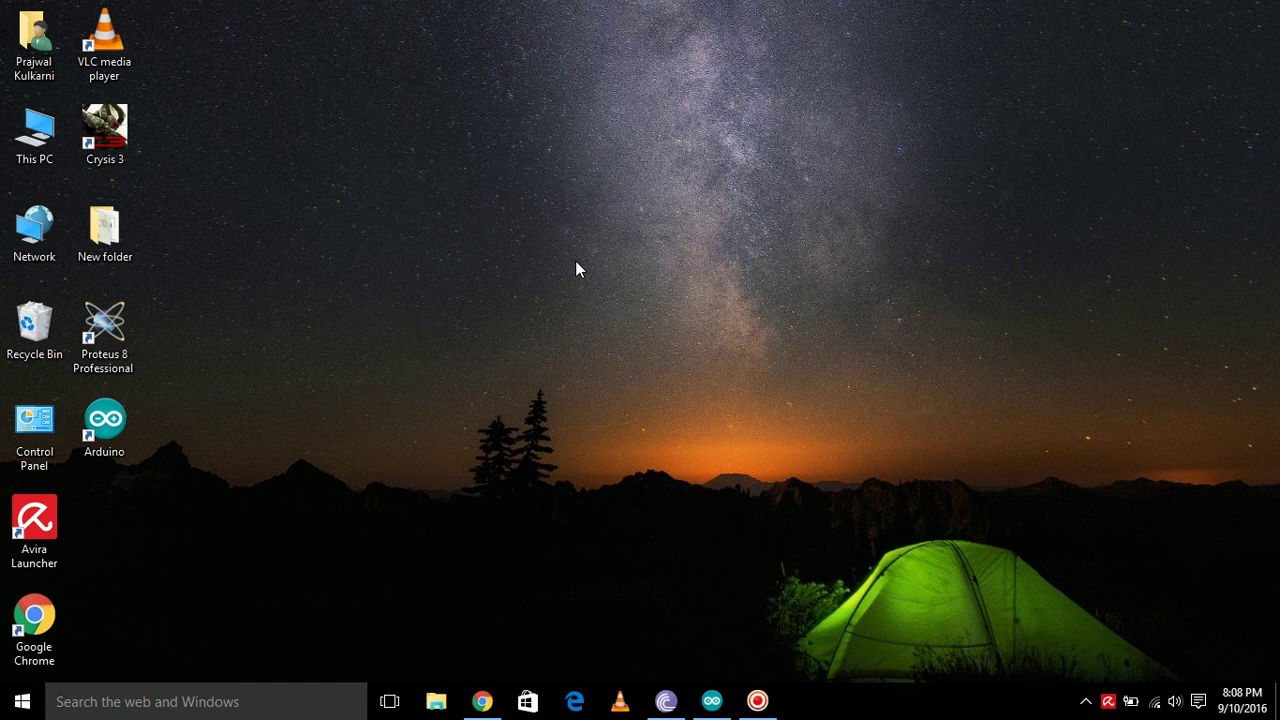
# Step: Launch Proteus and create the schematic-only project '4 motor with a single l293d' with no PCB or firmware
pyautogui.doubleClick(104, 325)
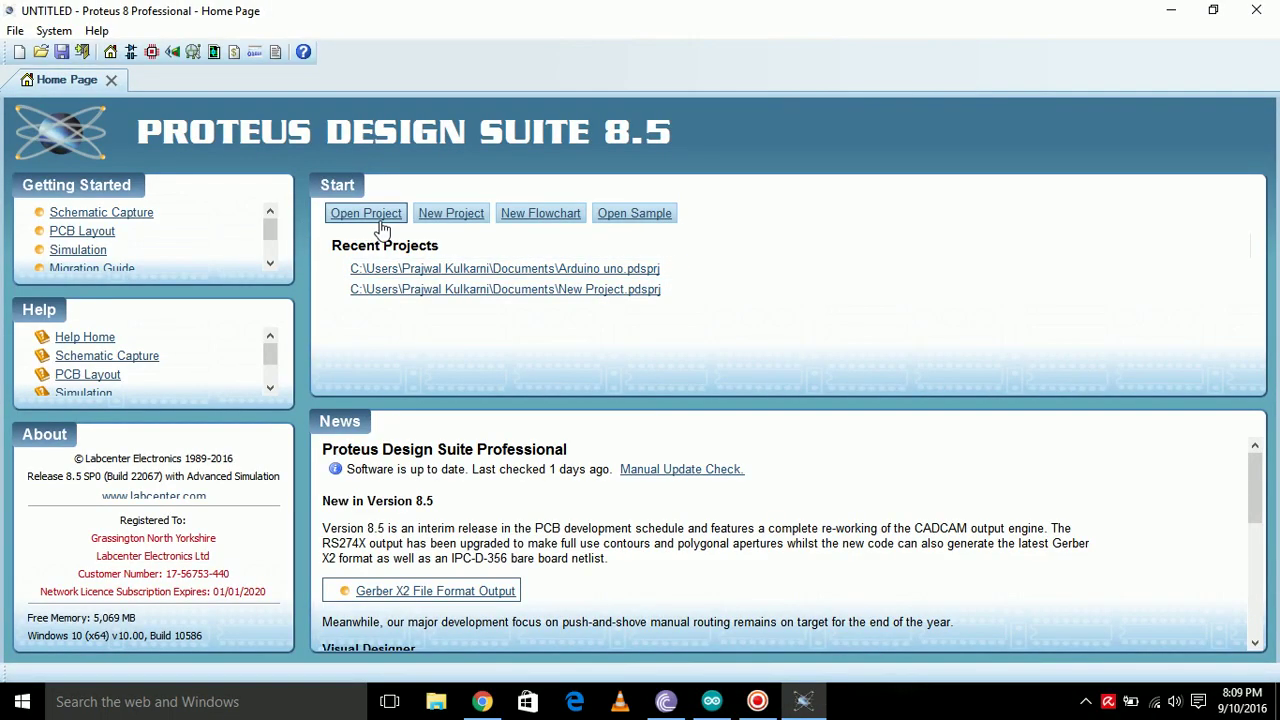
pyautogui.click(448, 214)
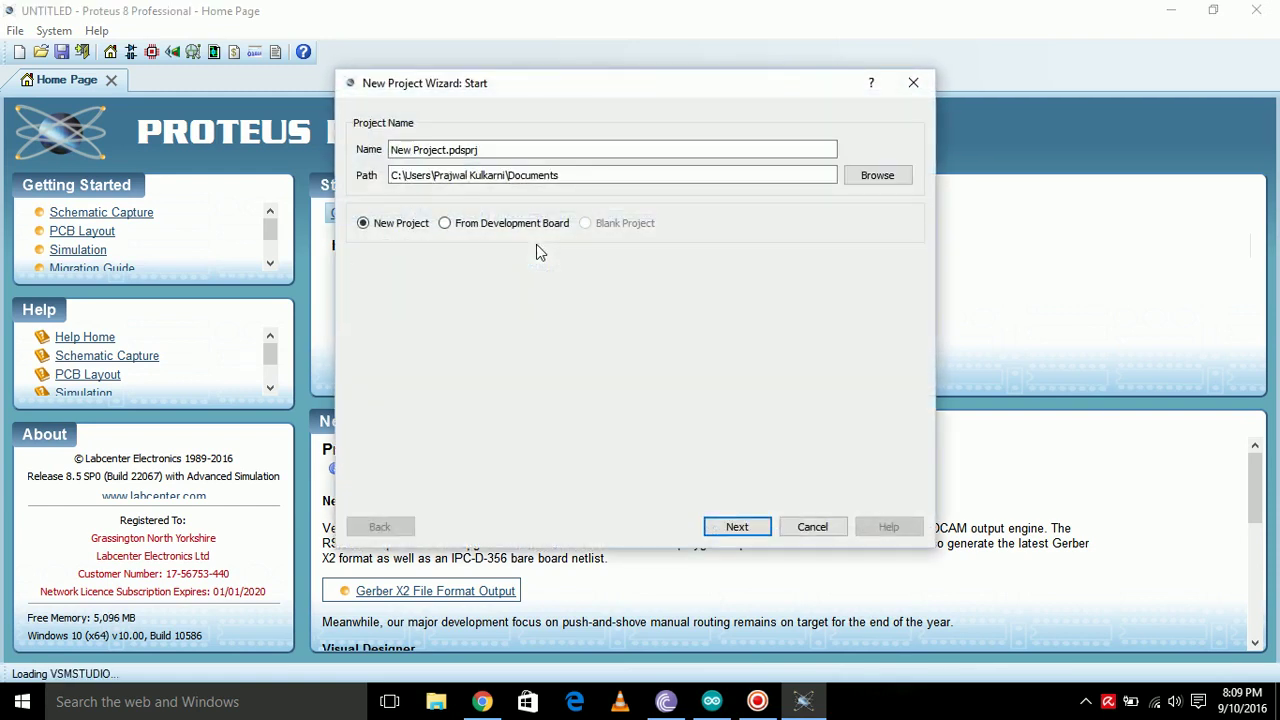
pyautogui.click(537, 150)
pyautogui.write('4 motor with a single l293d')
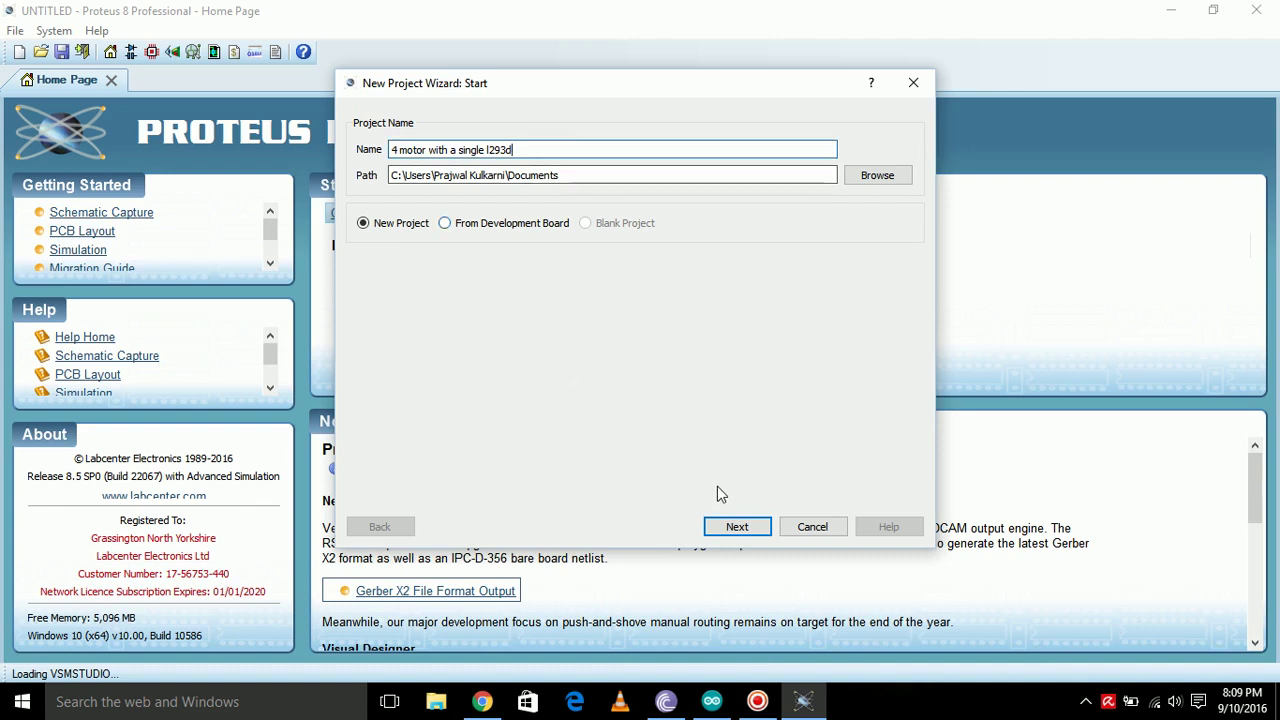
pyautogui.click(736, 527)
pyautogui.click(736, 527)
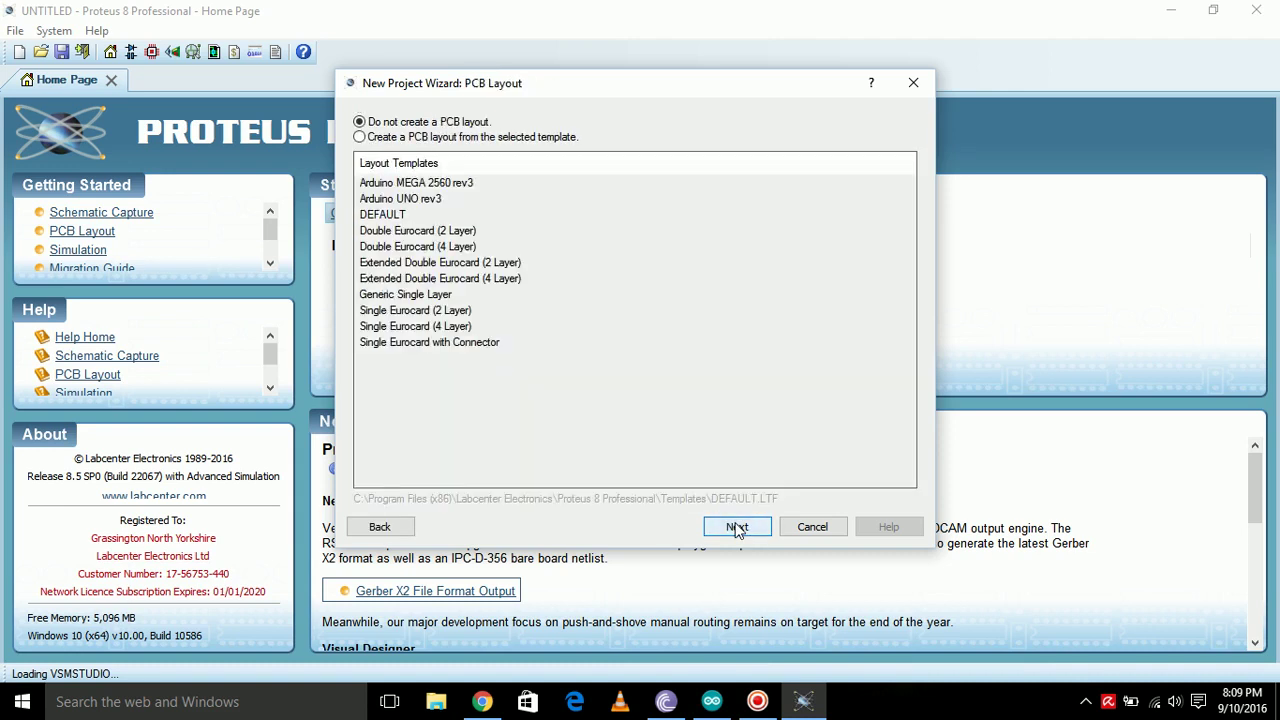
pyautogui.click(764, 530)
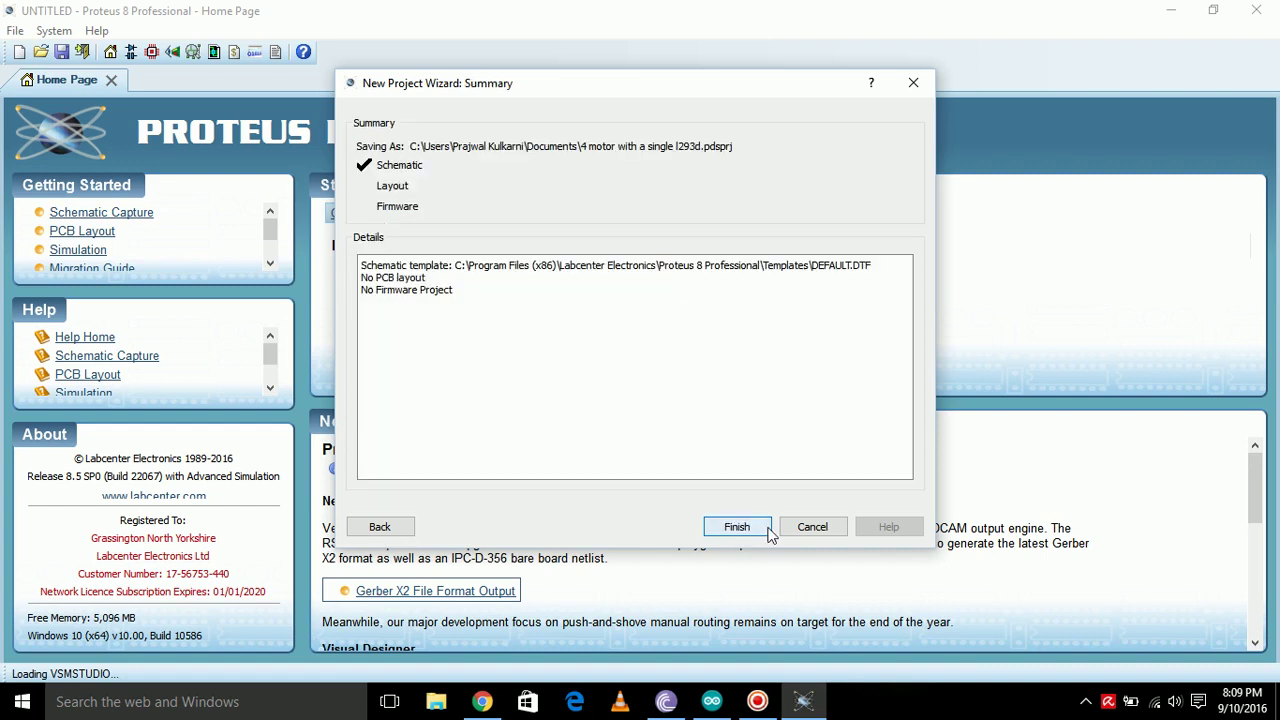
pyautogui.click(770, 535)
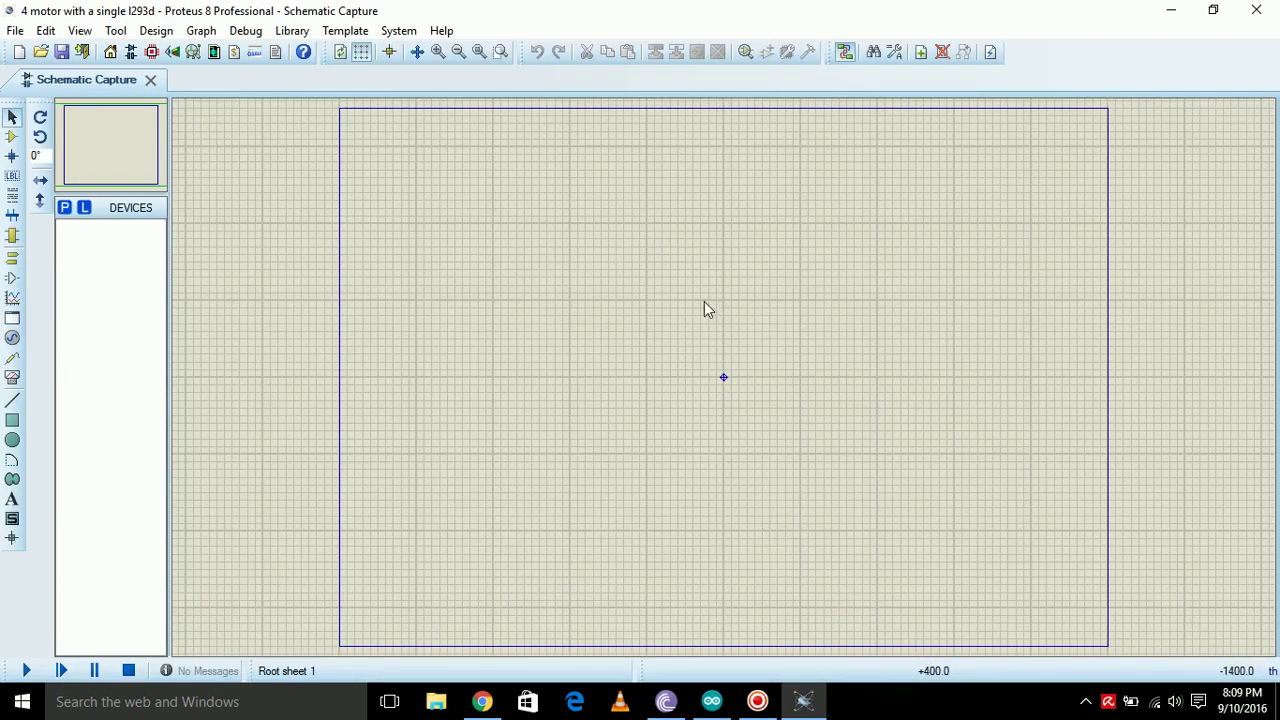
# Step: Search the device picker for 'arduino uno r3' to show the ARDUINO UNO R3 part
pyautogui.click(66, 211)
pyautogui.write('arduino uno')
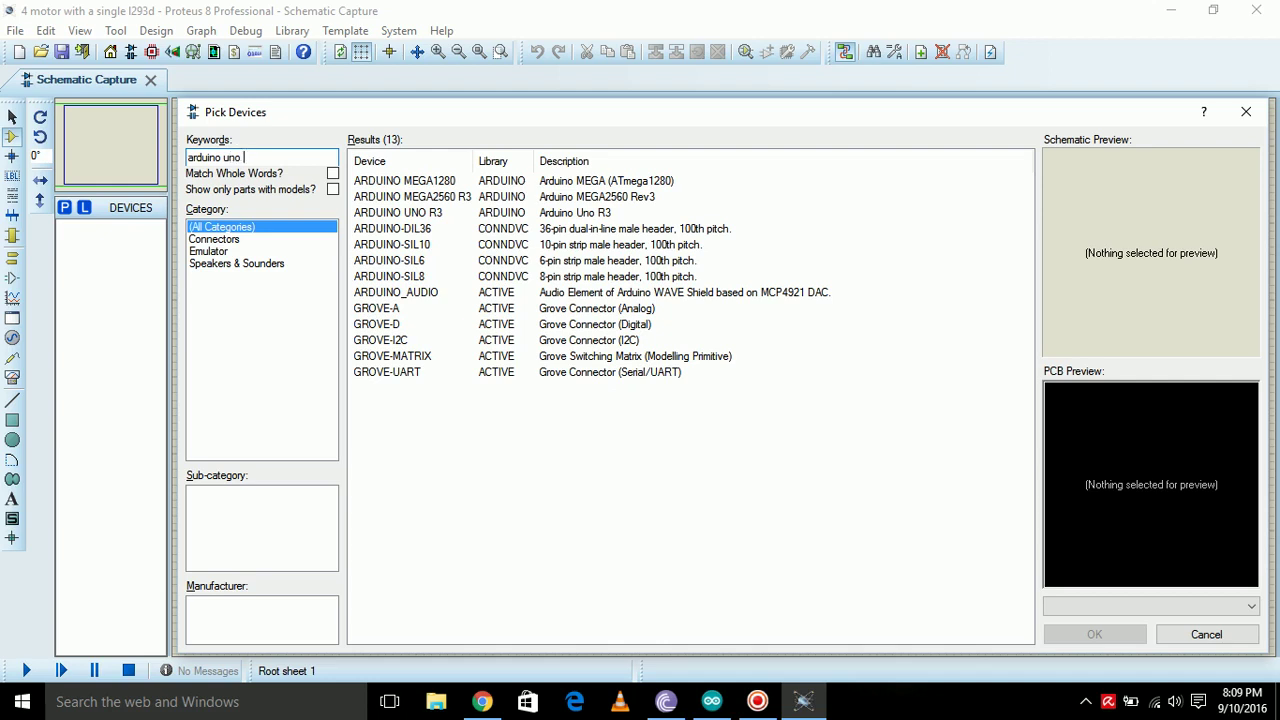
pyautogui.write('r3')
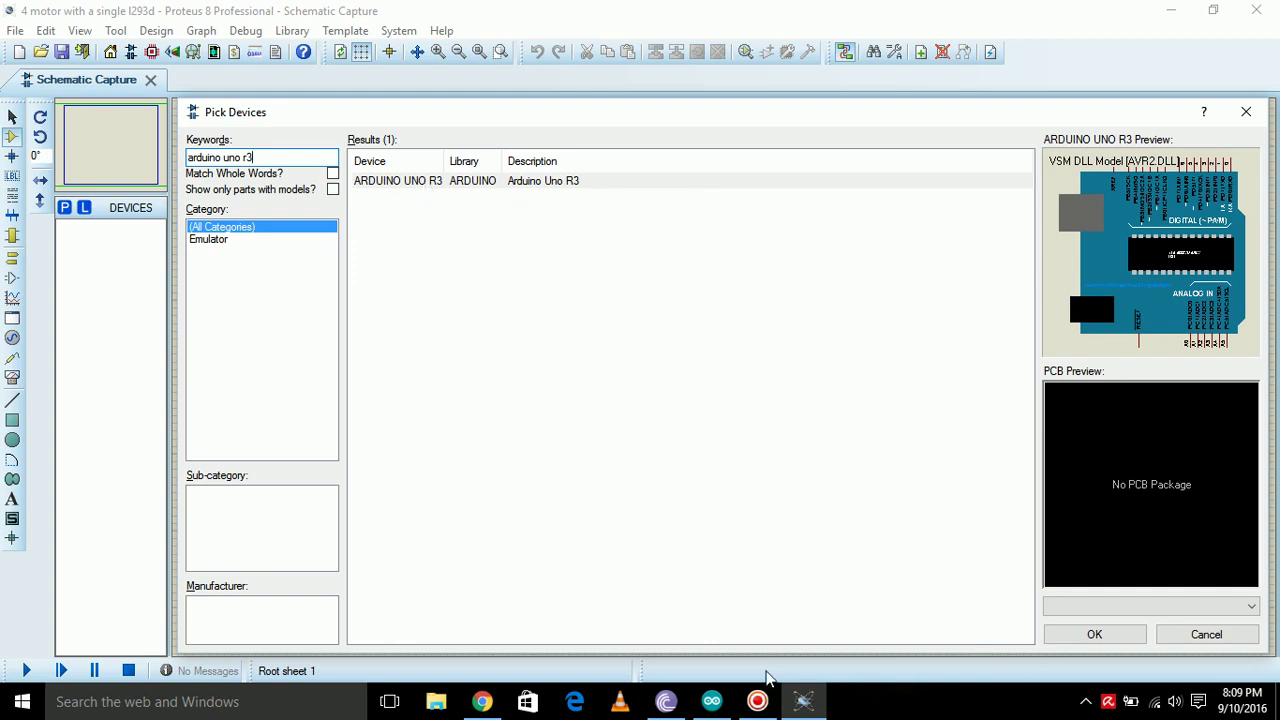
# Step: Google 'download libarary of arduino for proteus' in a new Chrome tab
pyautogui.click(482, 699)
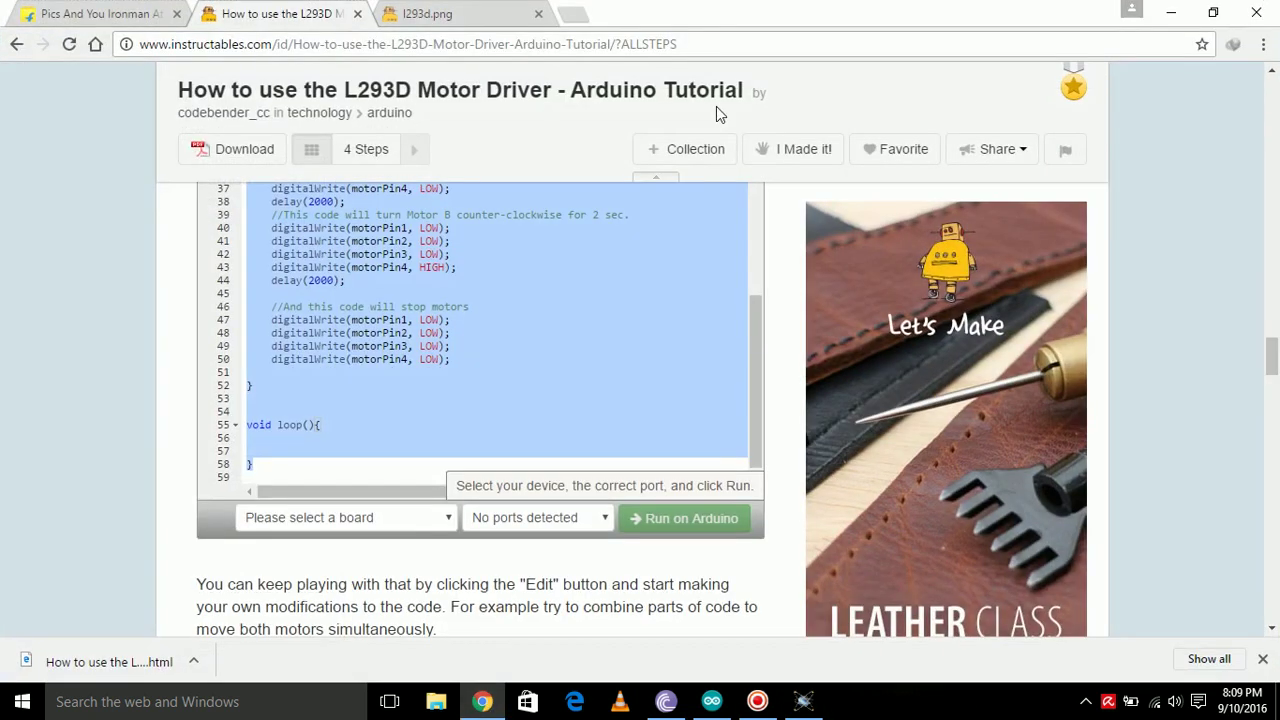
pyautogui.click(588, 11)
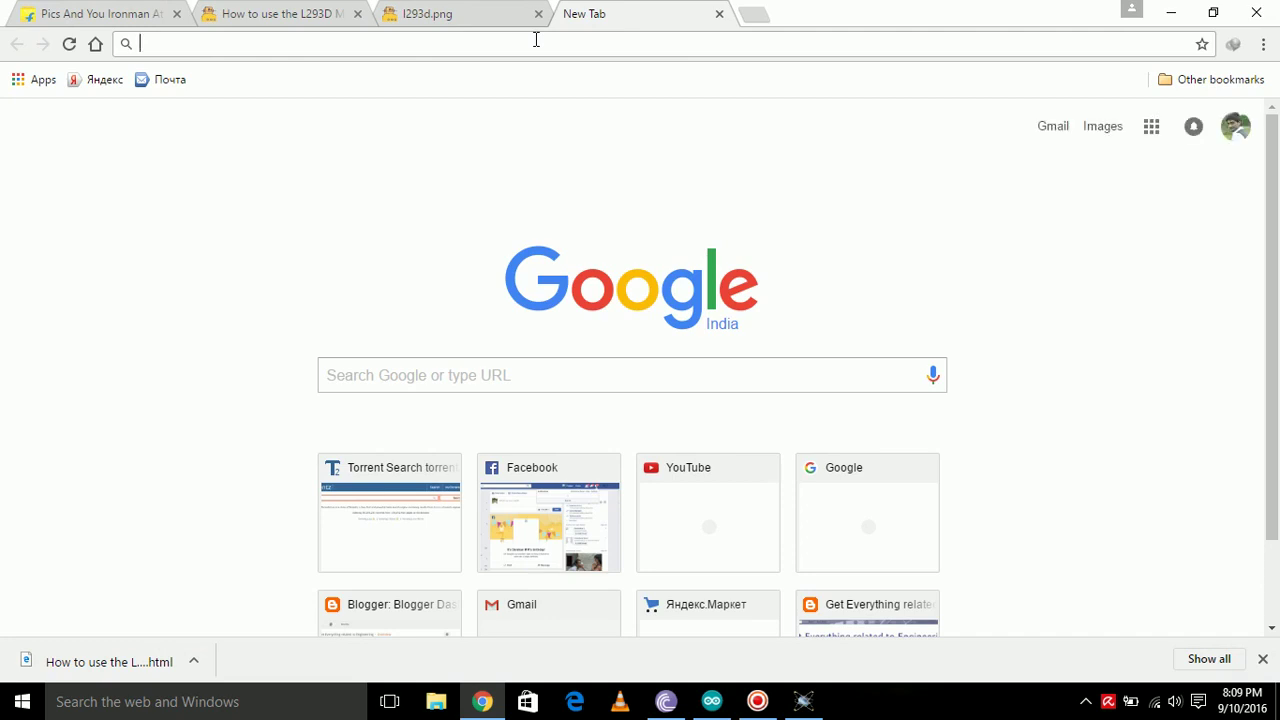
pyautogui.write('downlo')
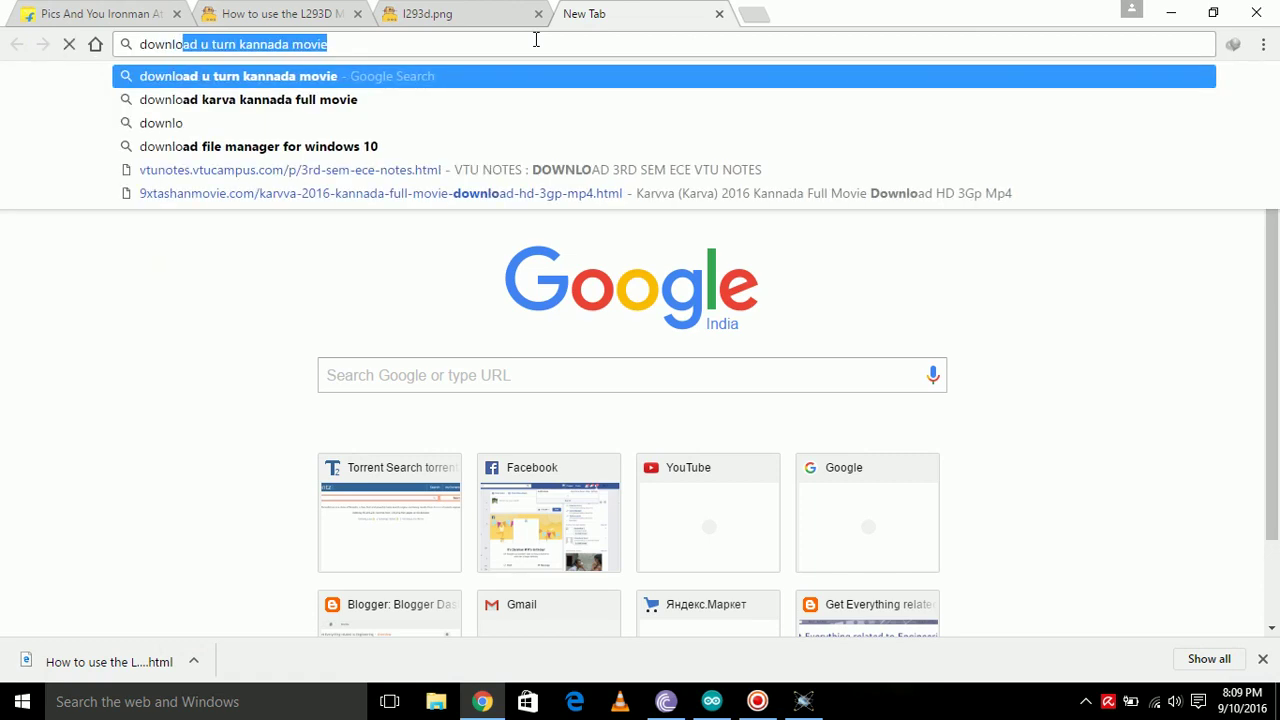
pyautogui.write('ad')
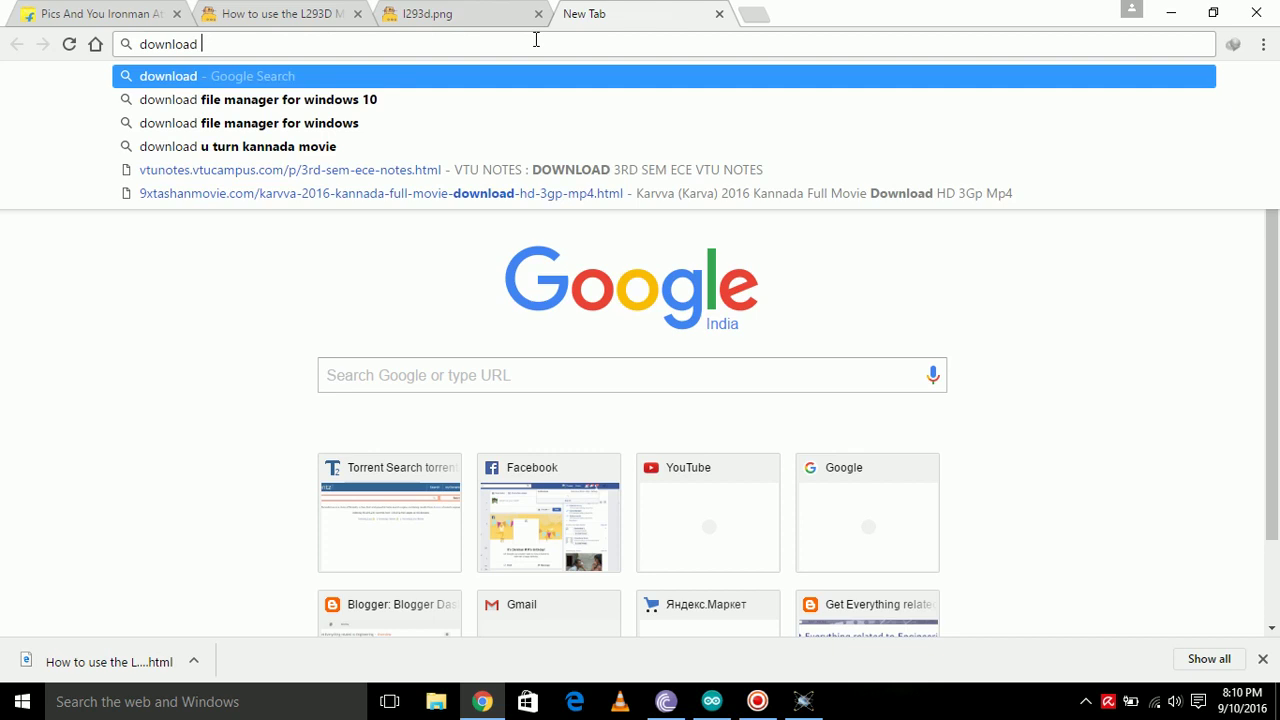
pyautogui.write(' libarary')
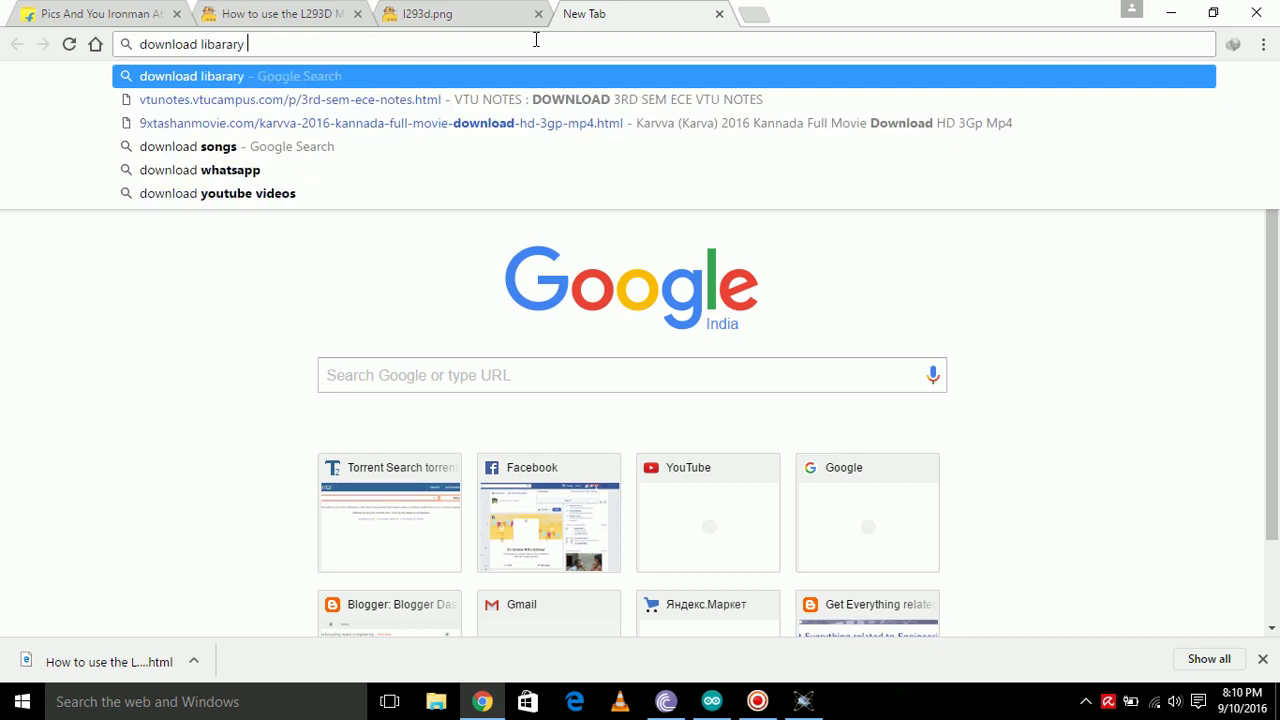
pyautogui.write(' of')
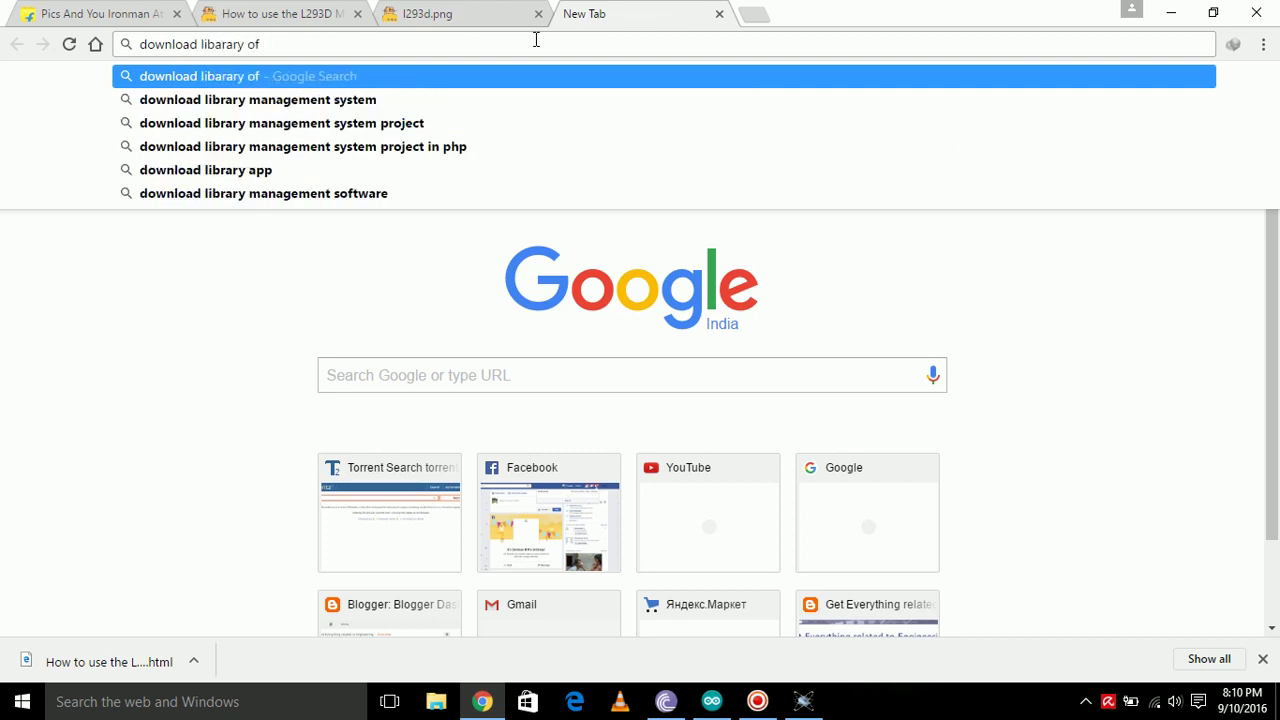
pyautogui.write(' arduino ')
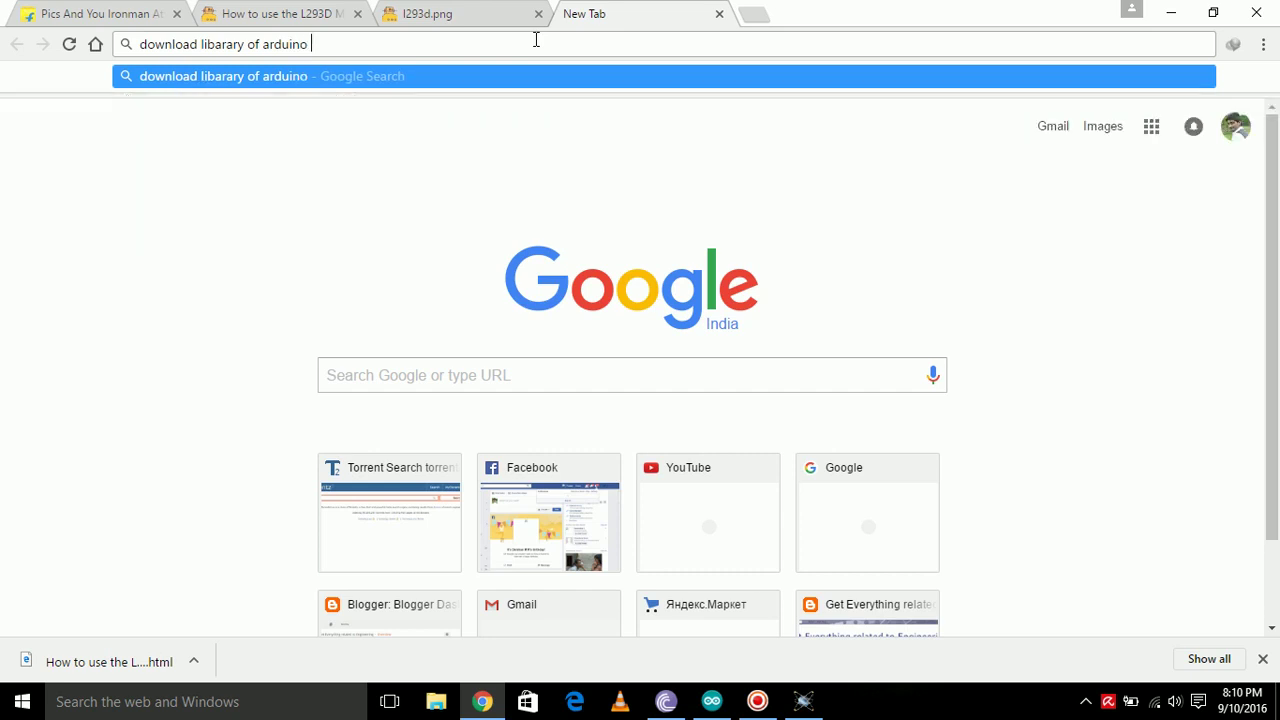
pyautogui.write('for p')
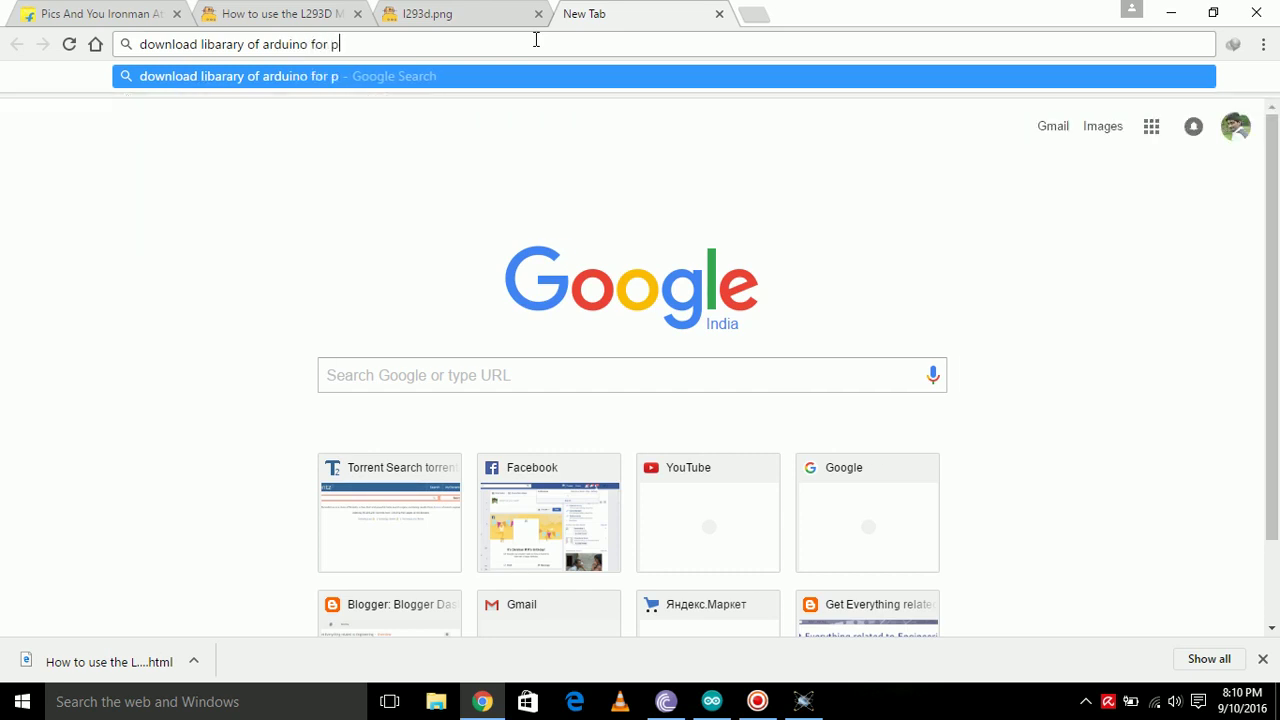
pyautogui.write('roteus')
pyautogui.press('Return')
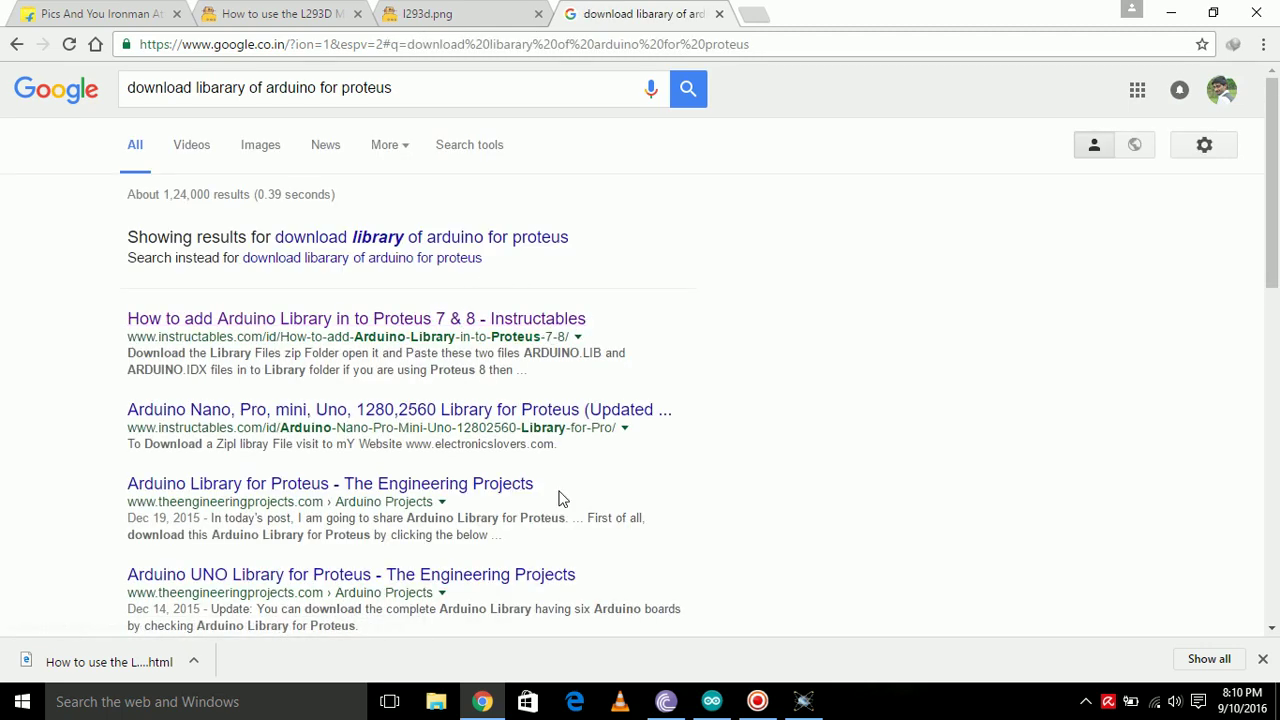
# Step: Add the ARDUINO UNO R3 and a DC MOTOR to the project's parts list
pyautogui.click(1171, 12)
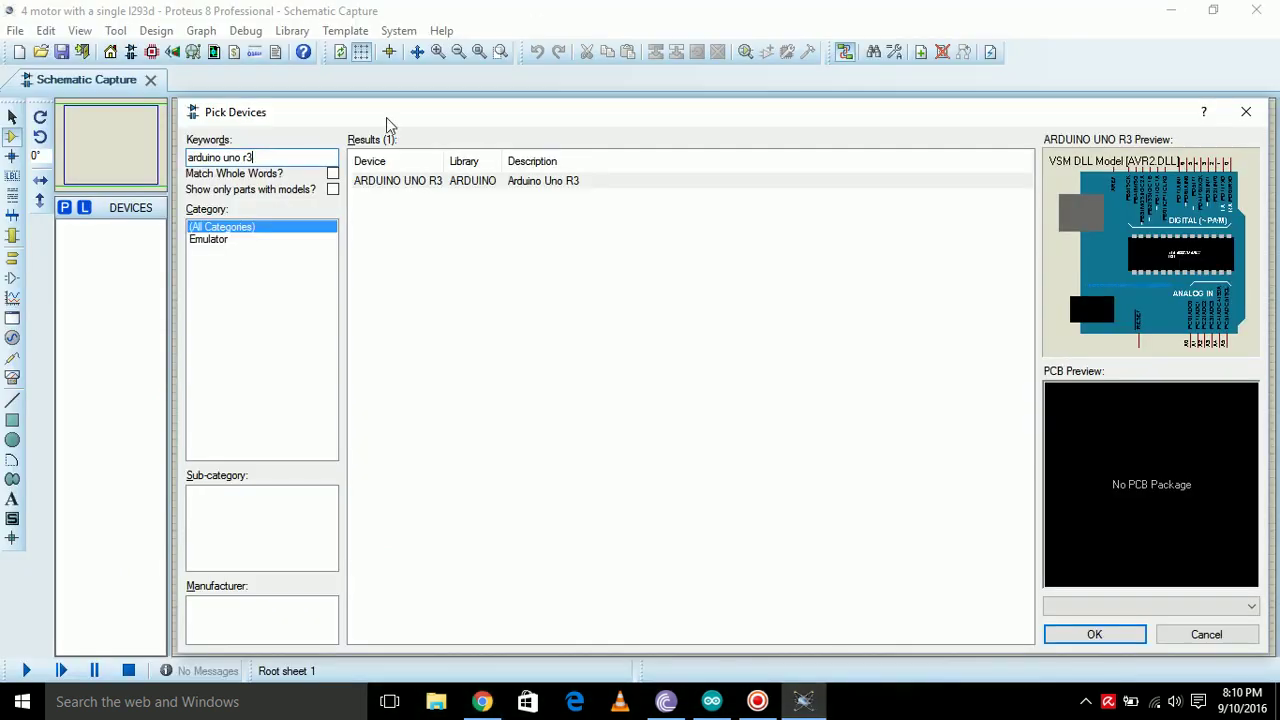
pyautogui.doubleClick(537, 183)
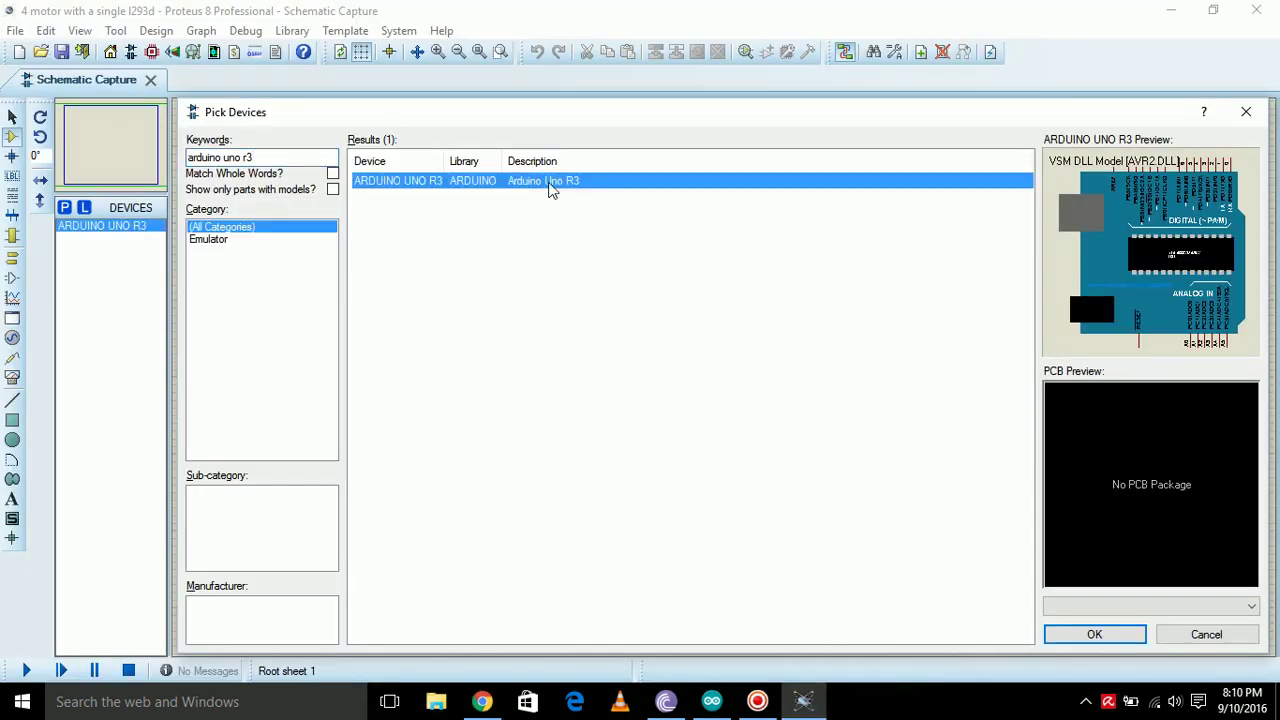
pyautogui.click(1094, 632)
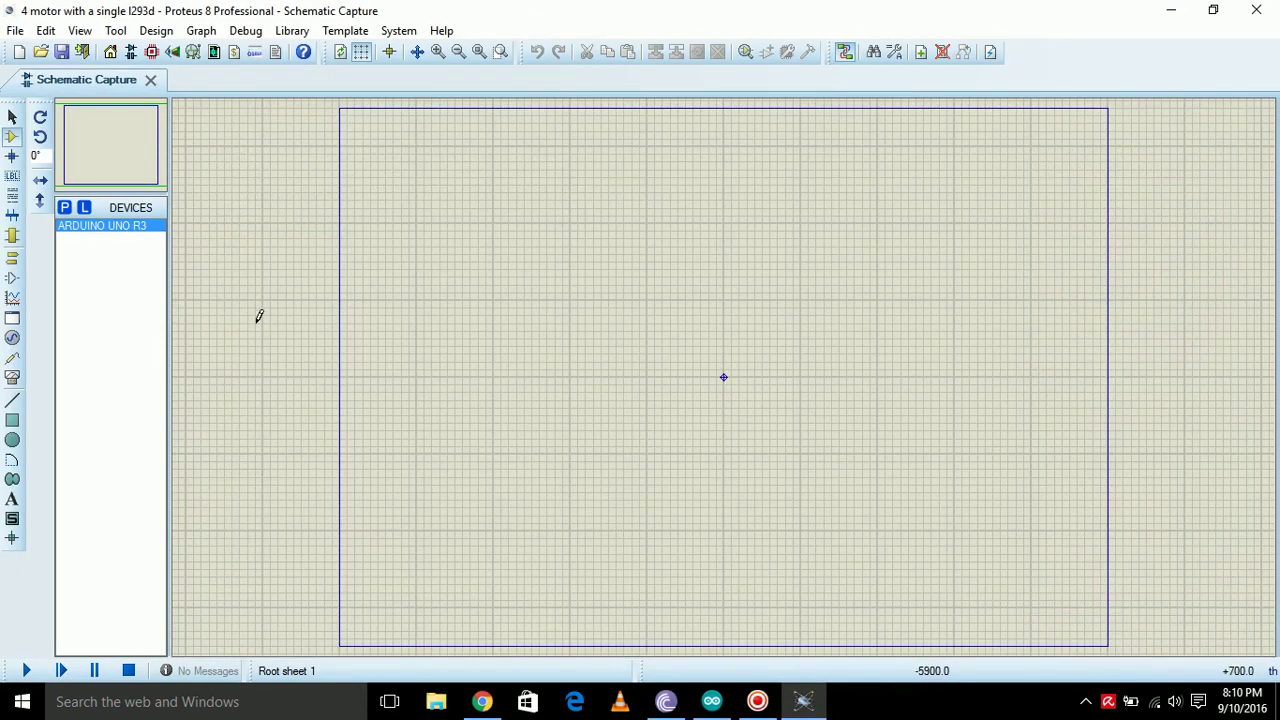
pyautogui.click(64, 207)
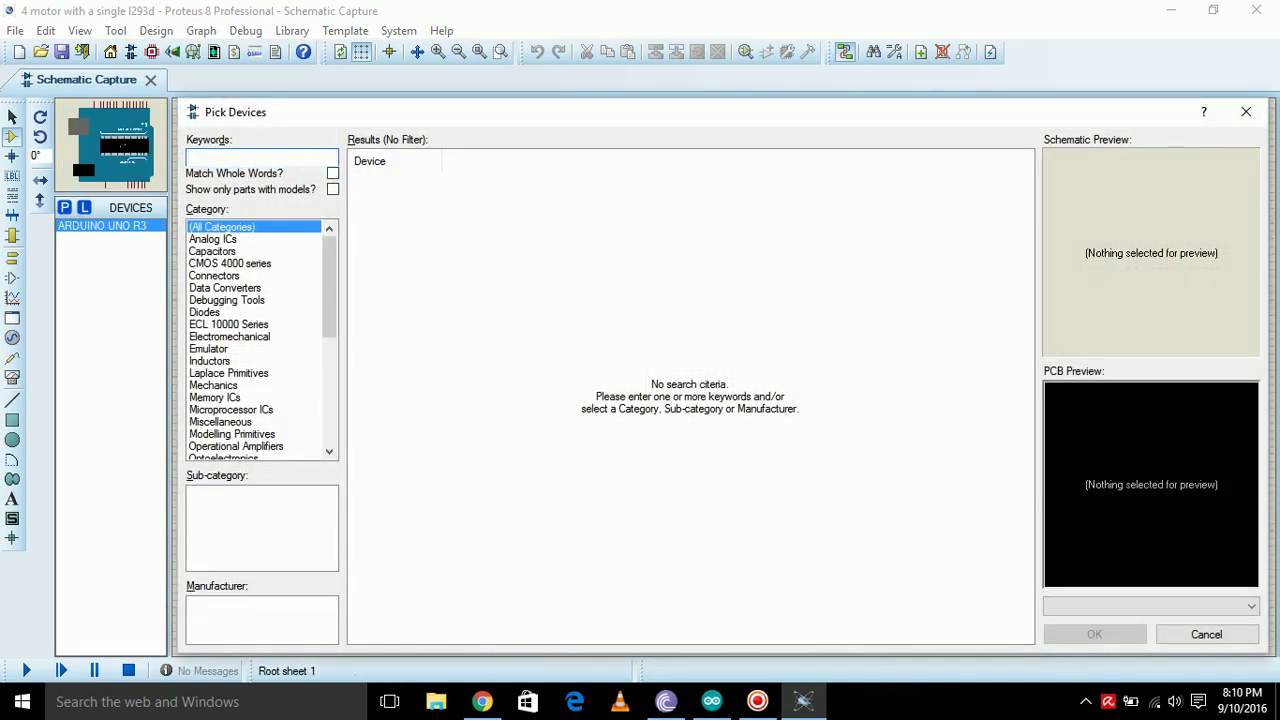
pyautogui.write('motor')
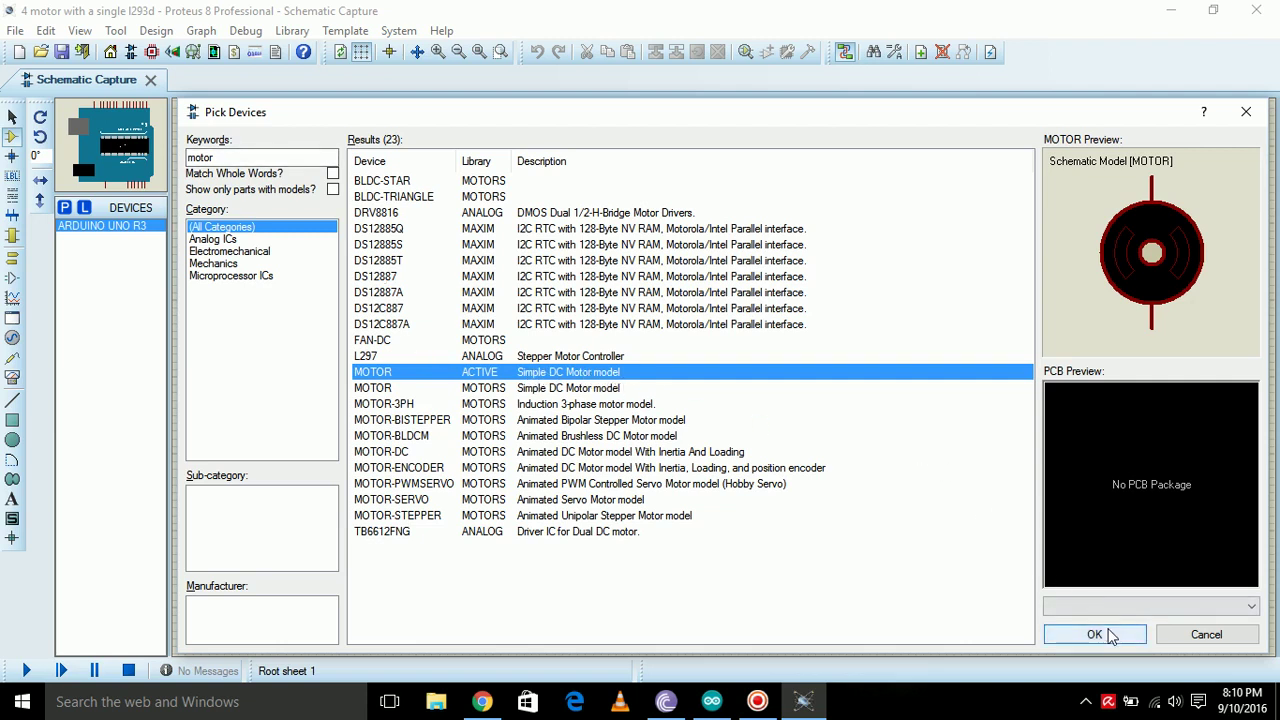
pyautogui.click(1108, 632)
# Step: Search the device picker for 'l293d' to show the L293D driver
pyautogui.click(64, 208)
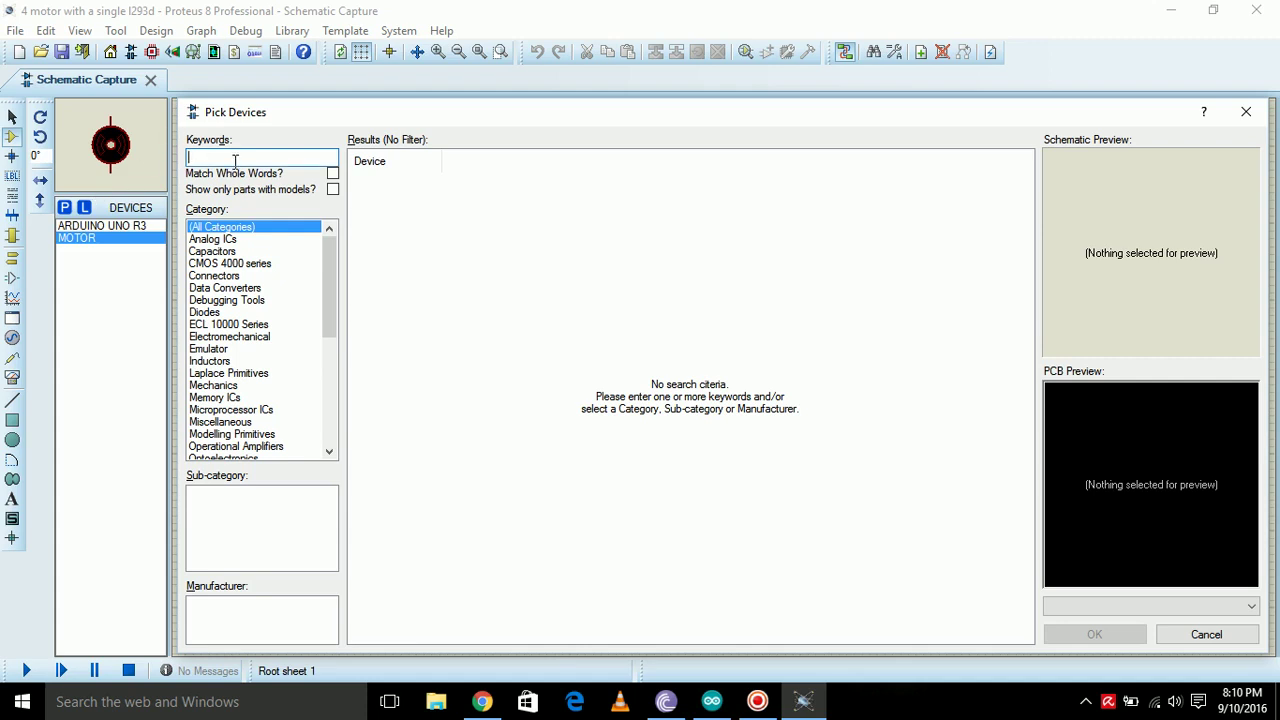
pyautogui.write('l29')
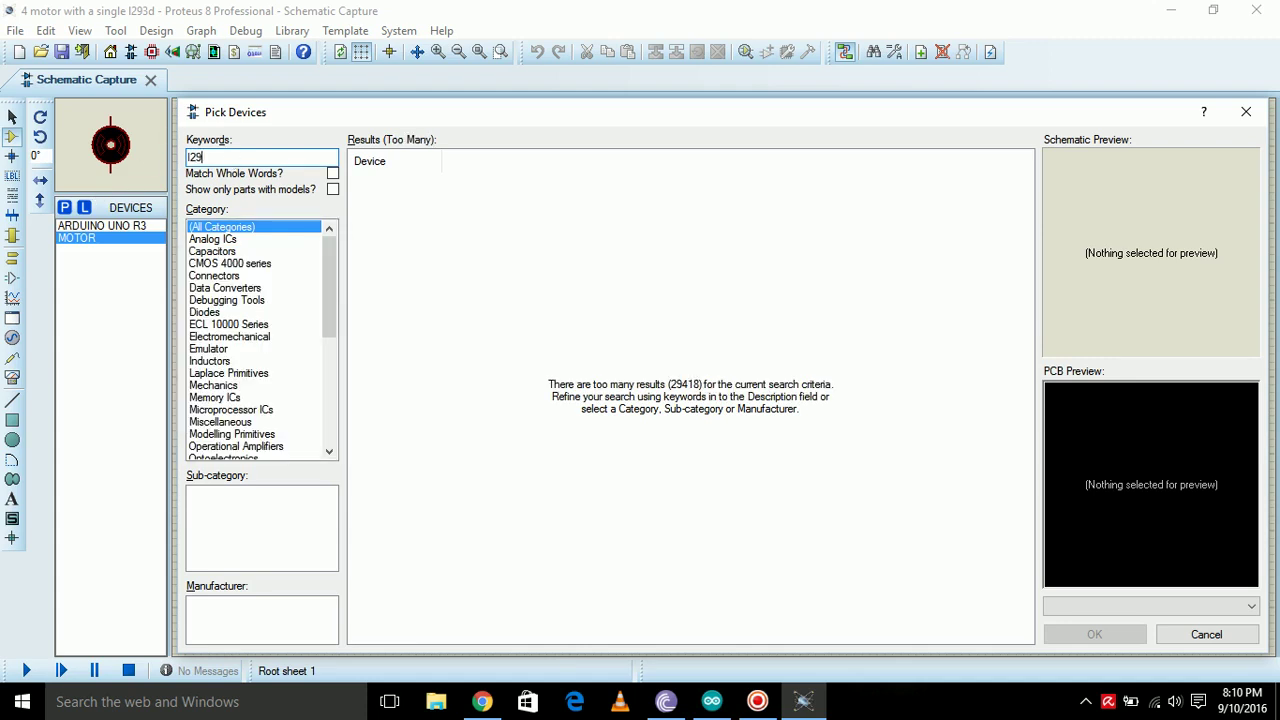
pyautogui.write('3d')
pyautogui.press('Down')
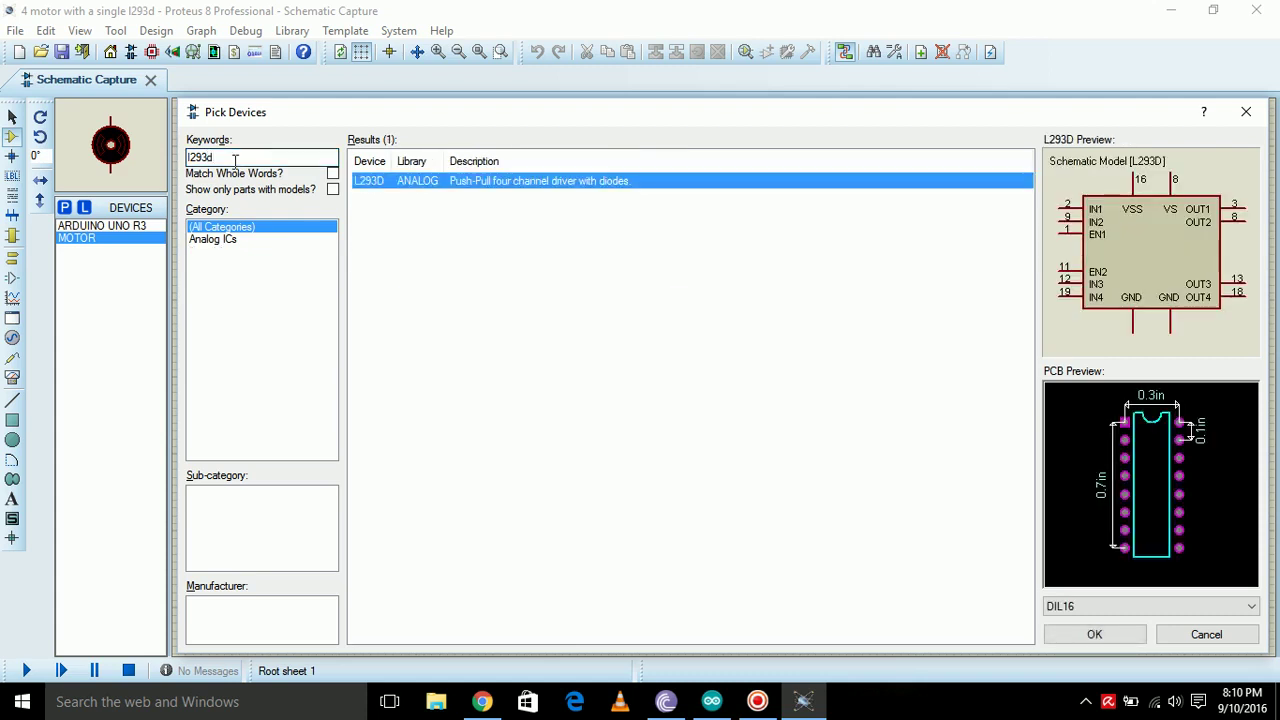
# Step: Add the L293D to the project's parts and select the ARDUINO UNO R3 for placement
pyautogui.doubleClick(494, 184)
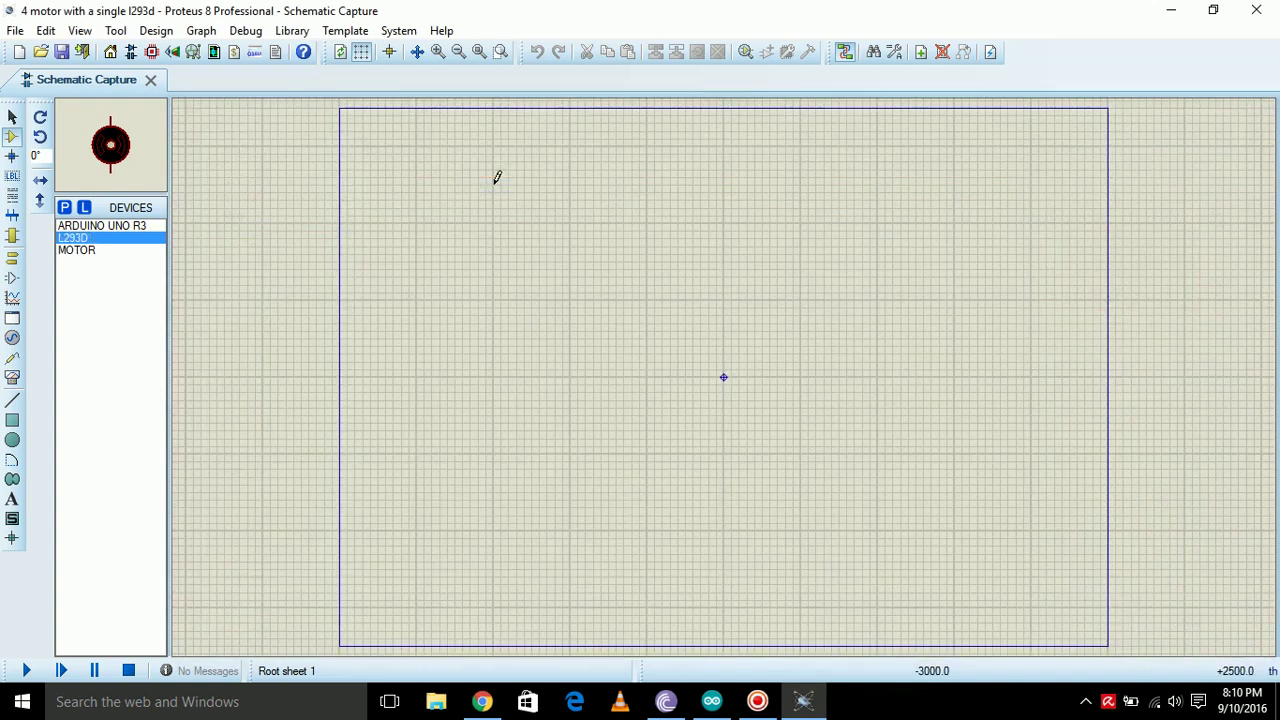
pyautogui.click(62, 208)
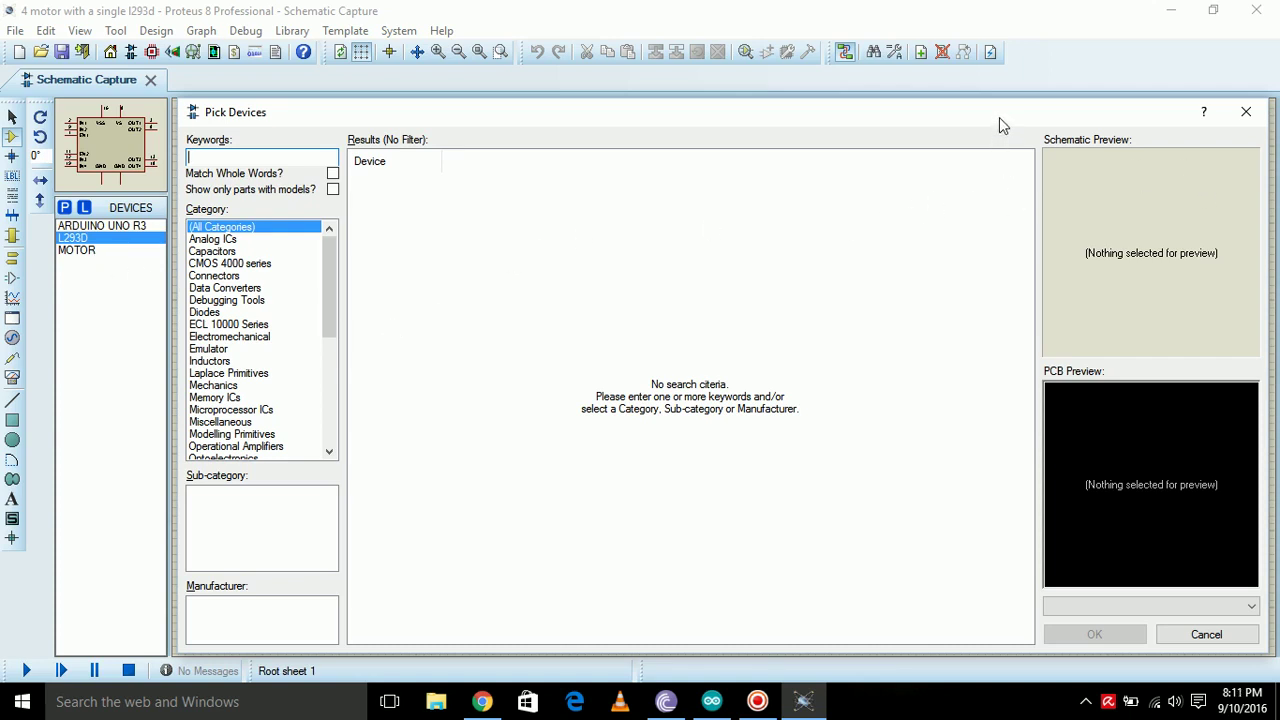
pyautogui.click(1206, 634)
pyautogui.click(86, 250)
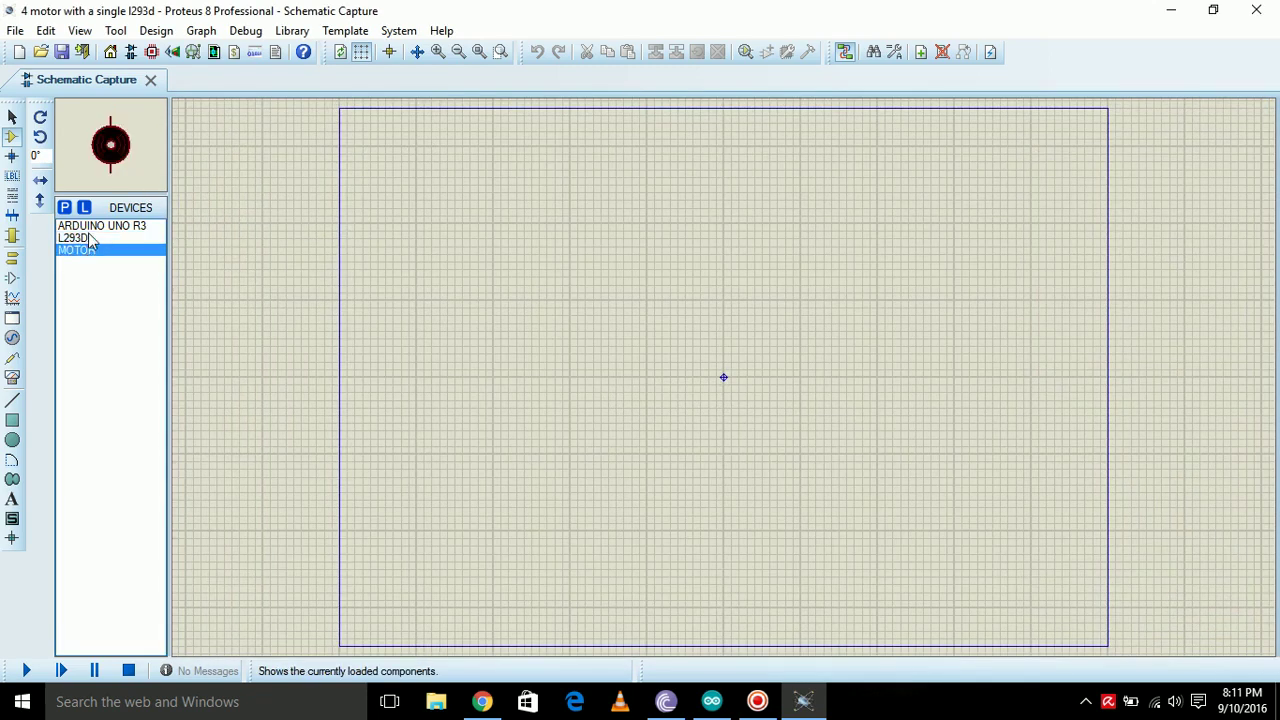
pyautogui.click(95, 237)
pyautogui.click(64, 207)
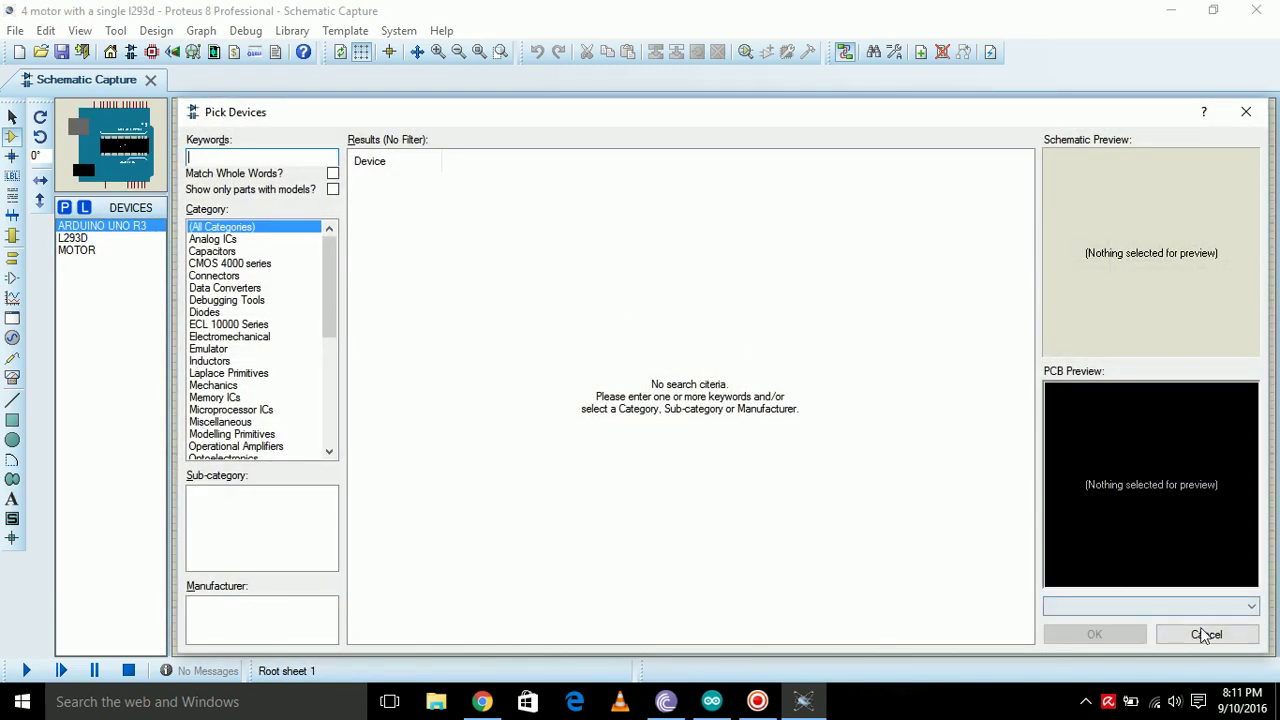
pyautogui.click(1200, 628)
# Step: Place the Arduino Uno as DUINO1 near the sheet centre and rotate it a quarter turn clockwise
pyautogui.click(590, 318)
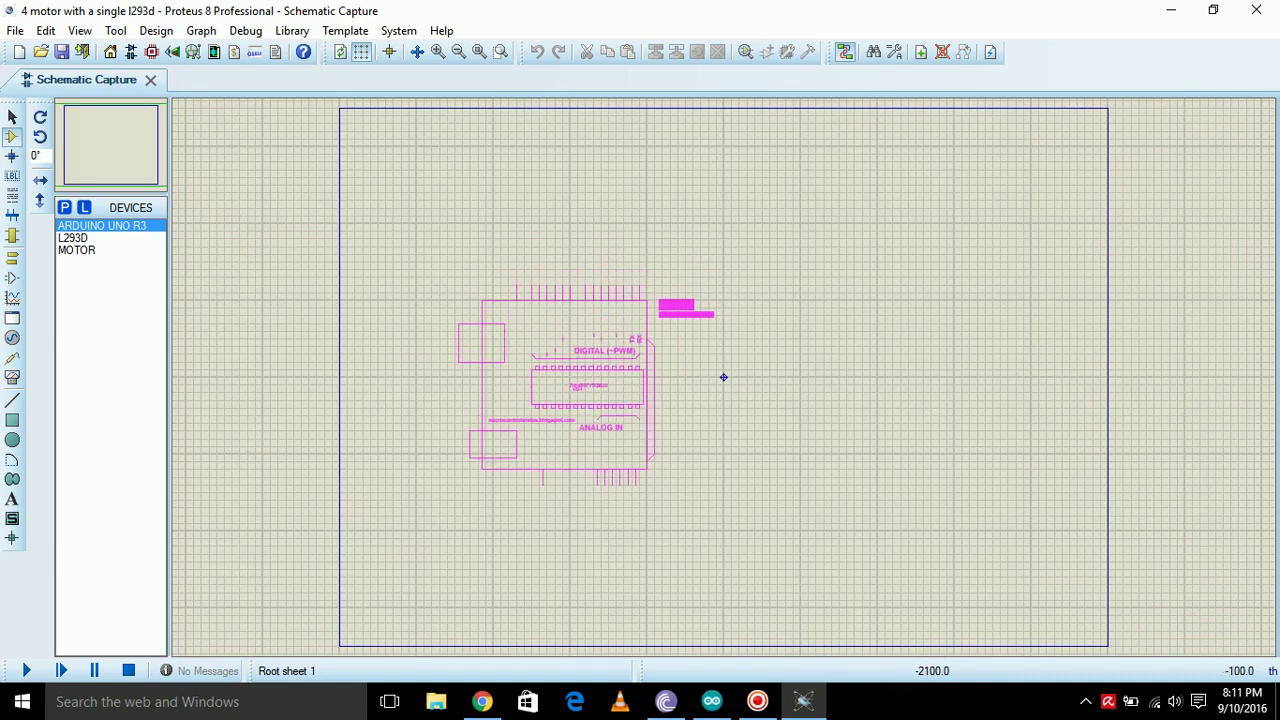
pyautogui.click(565, 388)
pyautogui.rightClick(562, 386)
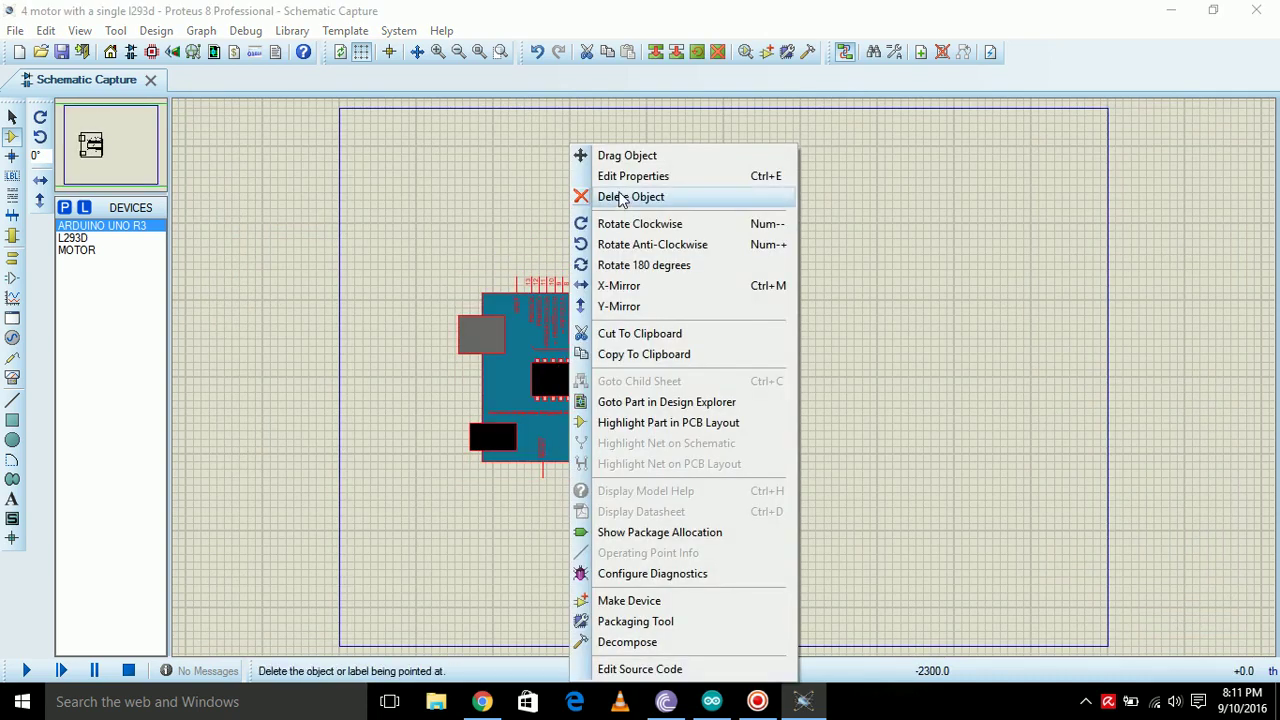
pyautogui.click(621, 224)
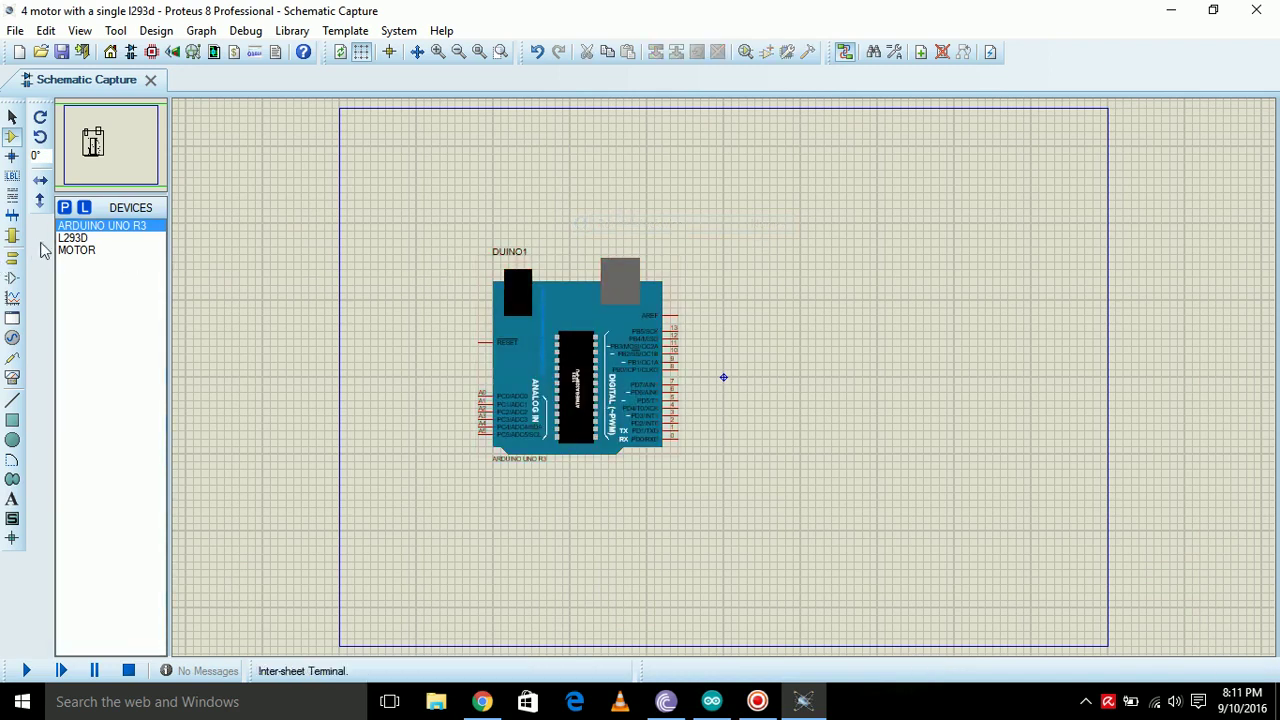
pyautogui.click(70, 238)
# Step: Place the L293D at the upper right of the sheet as U1
pyautogui.rightClick(802, 248)
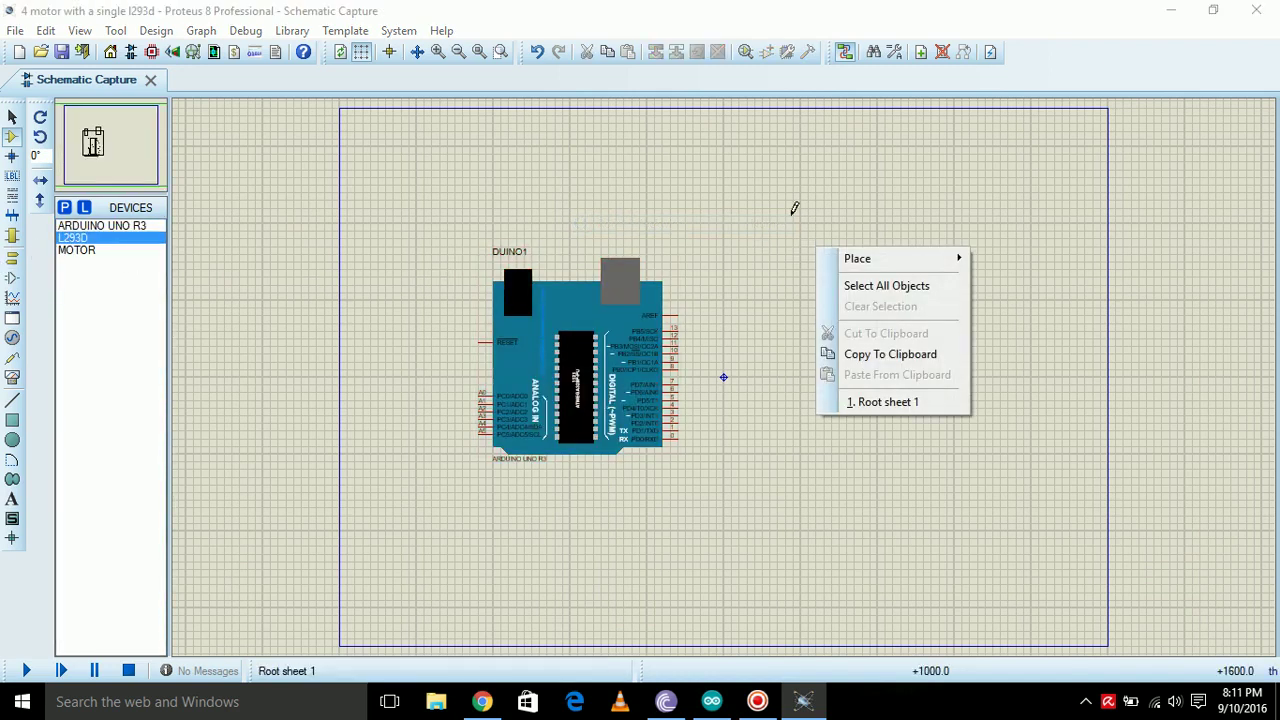
pyautogui.click(794, 208)
pyautogui.click(788, 228)
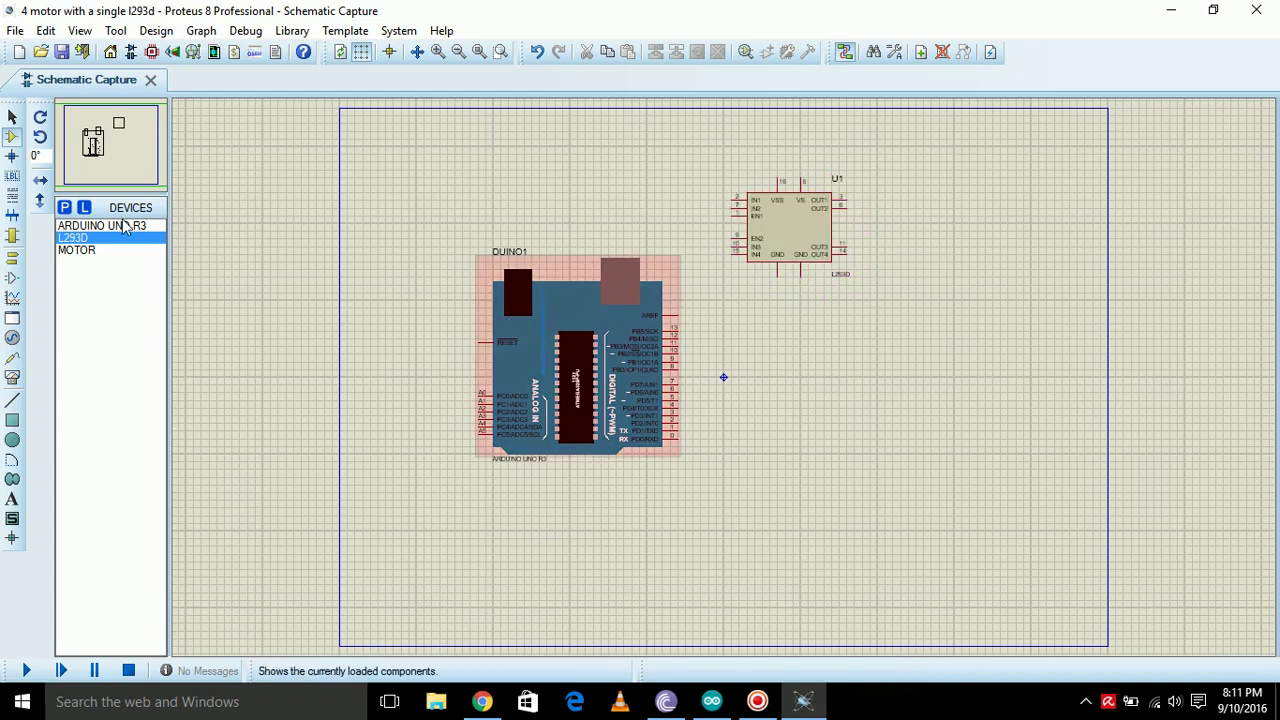
# Step: Place four DC motors in a square to the right of the L293D
pyautogui.click(76, 250)
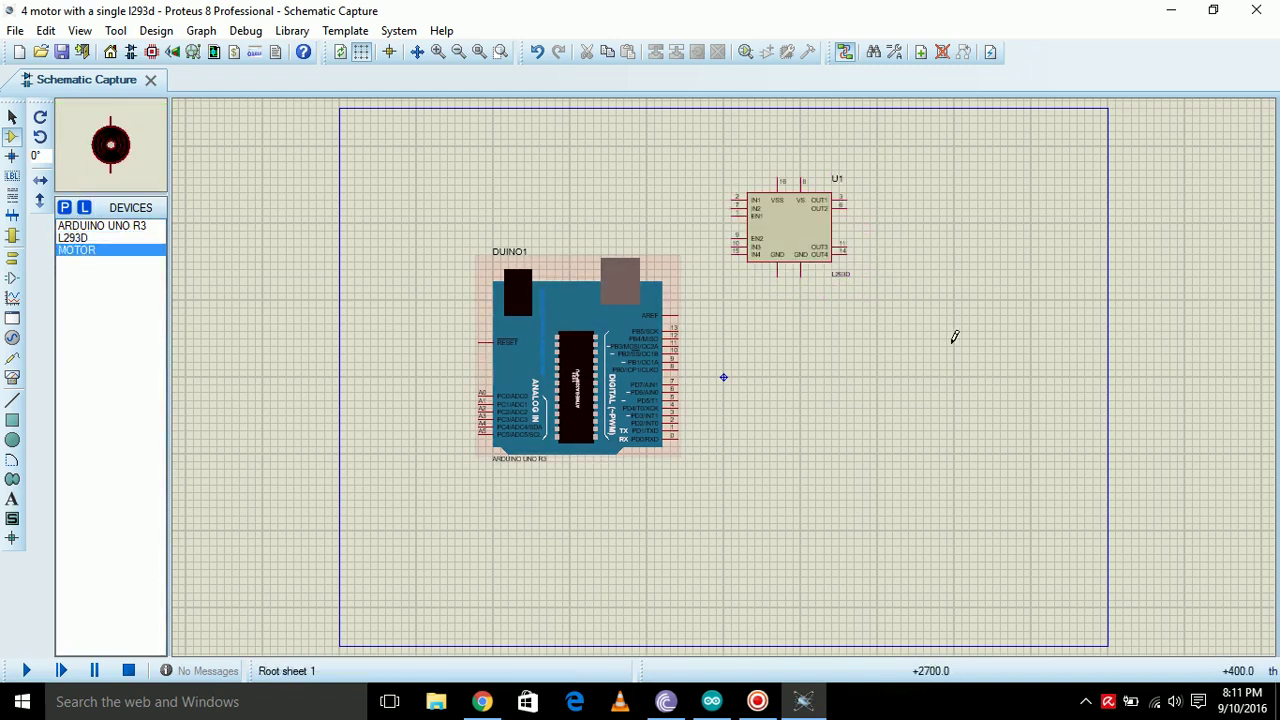
pyautogui.click(923, 347)
pyautogui.click(923, 316)
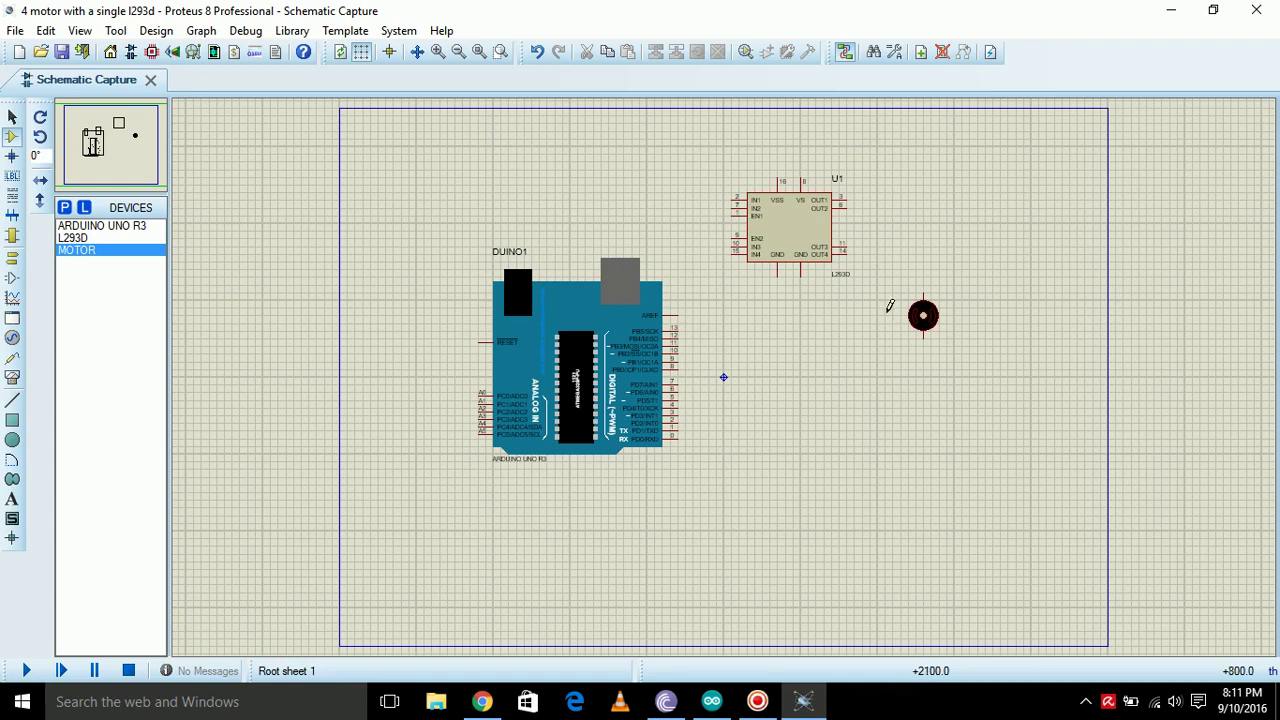
pyautogui.click(928, 322)
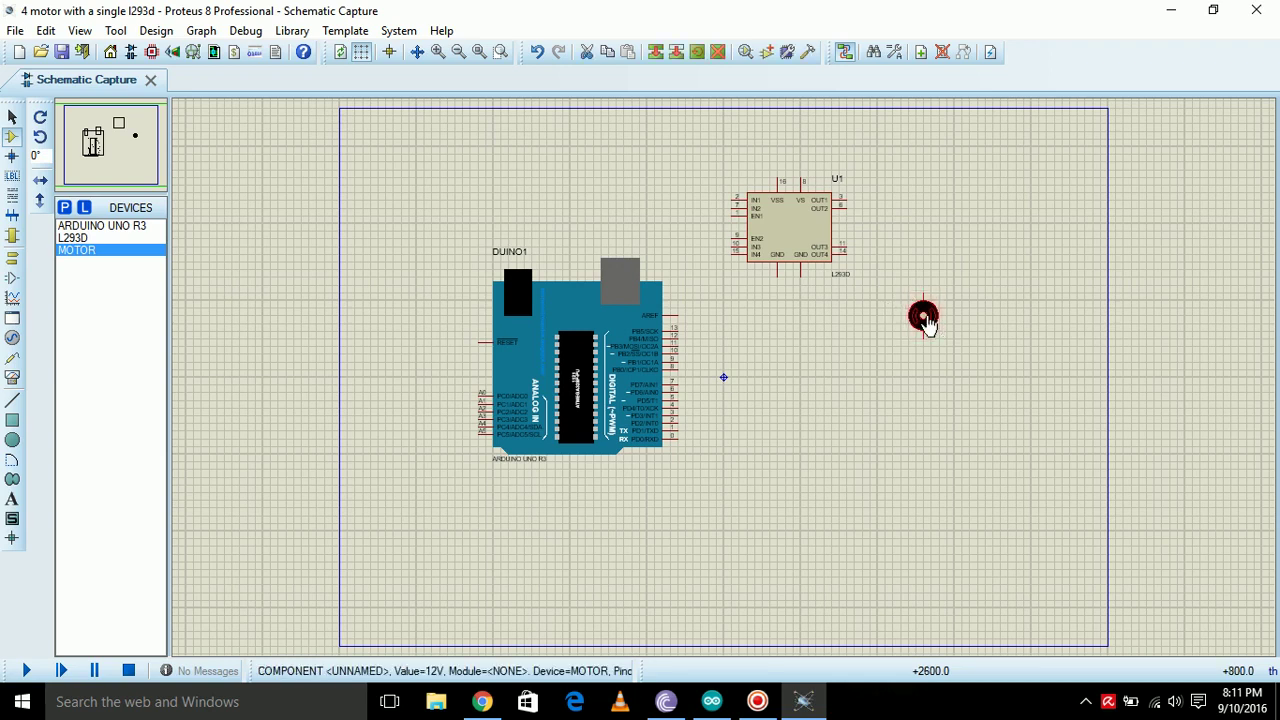
pyautogui.click(928, 360)
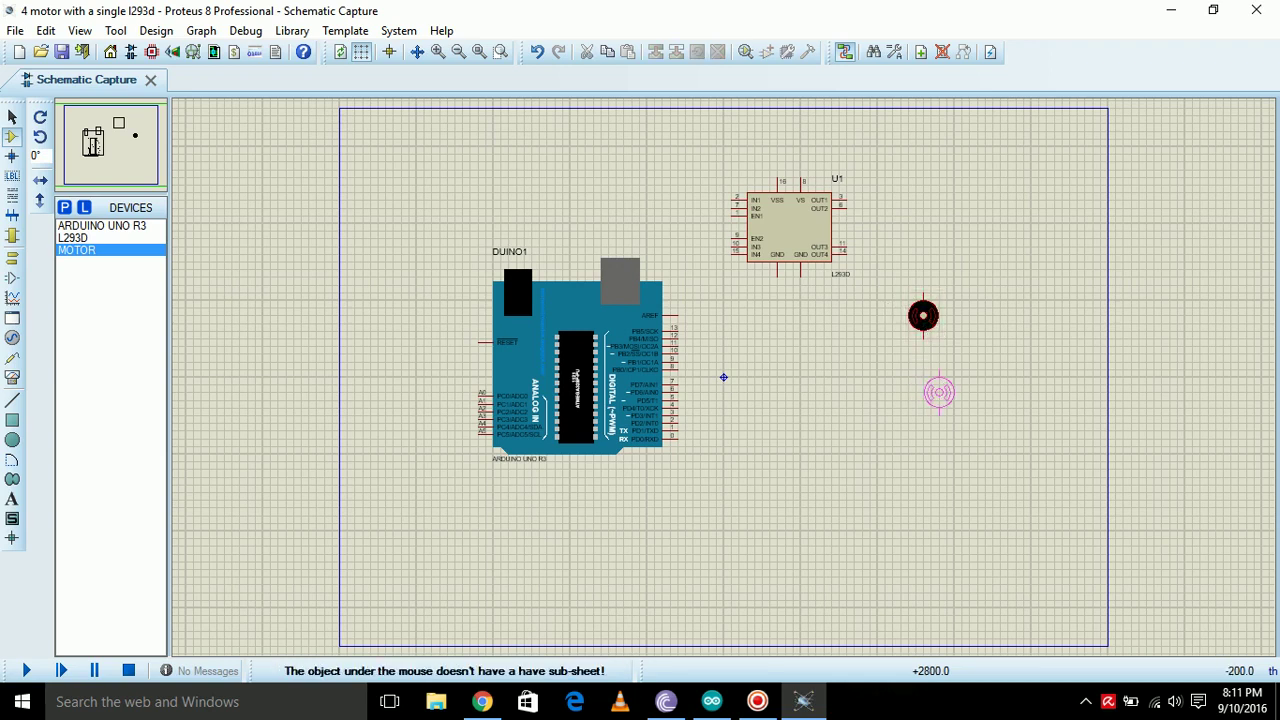
pyautogui.click(923, 385)
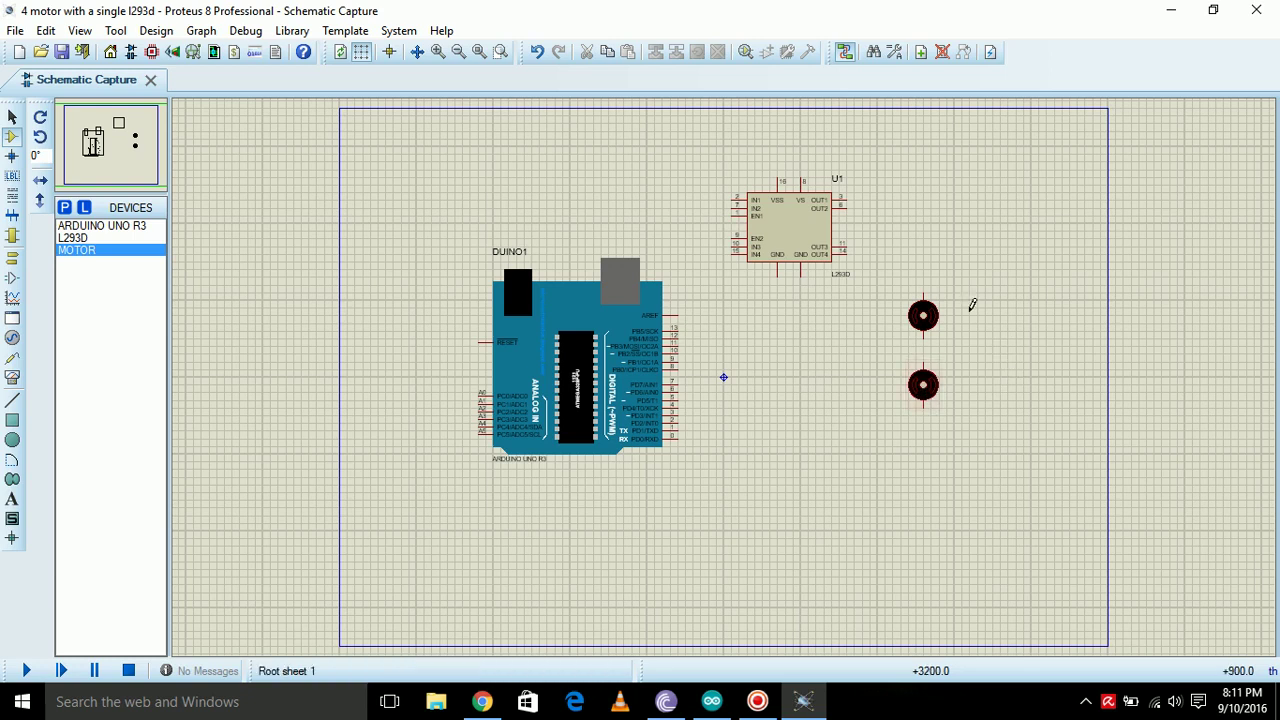
pyautogui.click(971, 306)
pyautogui.click(986, 390)
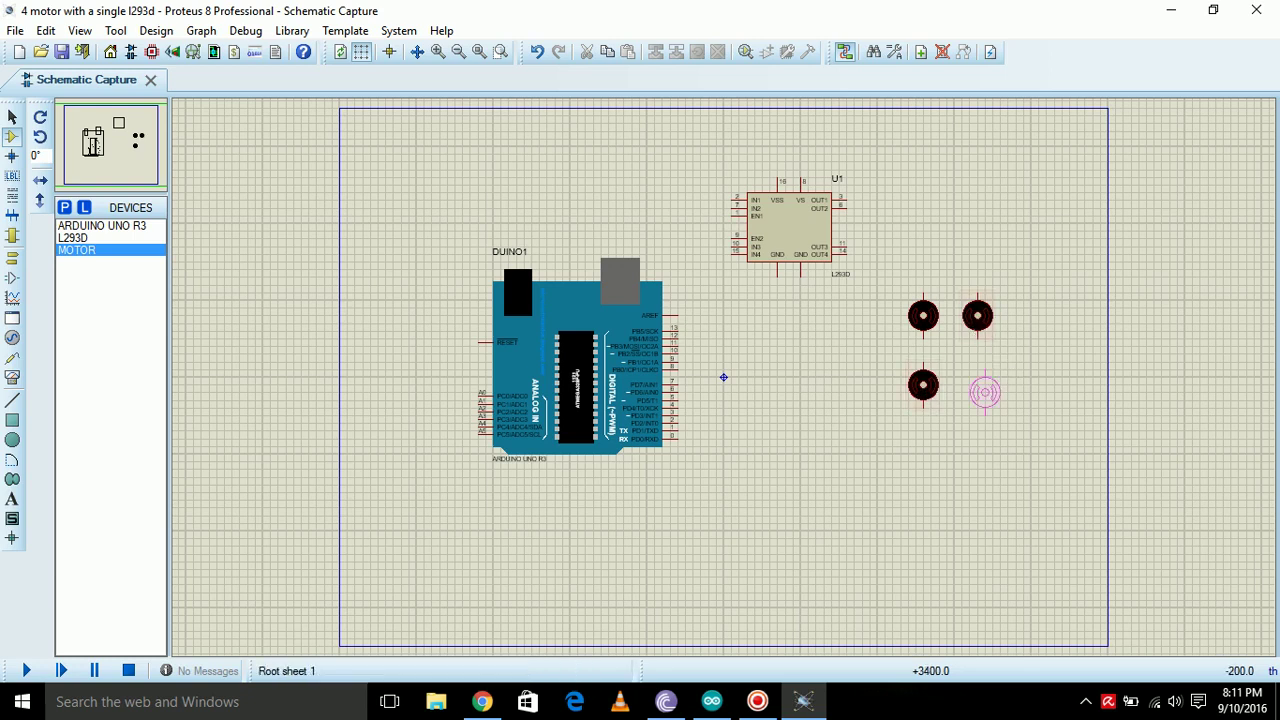
pyautogui.click(985, 392)
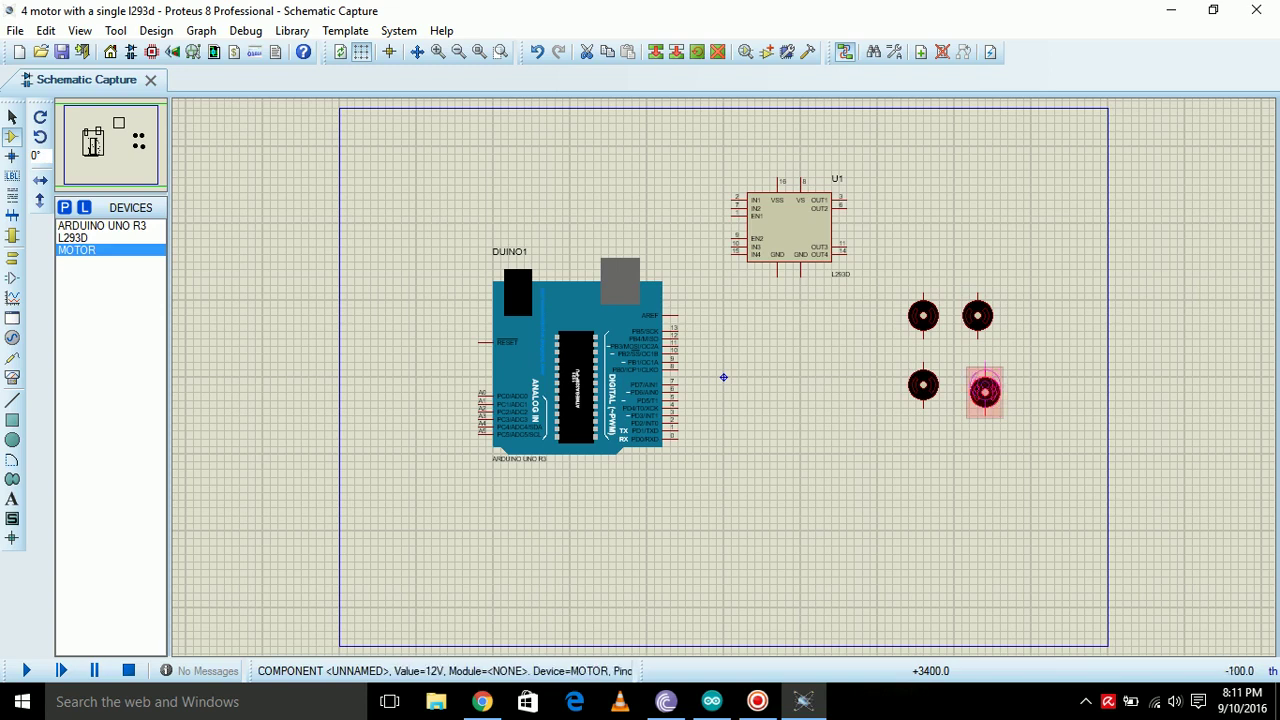
# Step: Move the four motors higher up and shift the Arduino up and to the left
pyautogui.moveTo(884, 276); pyautogui.dragTo(1069, 468)
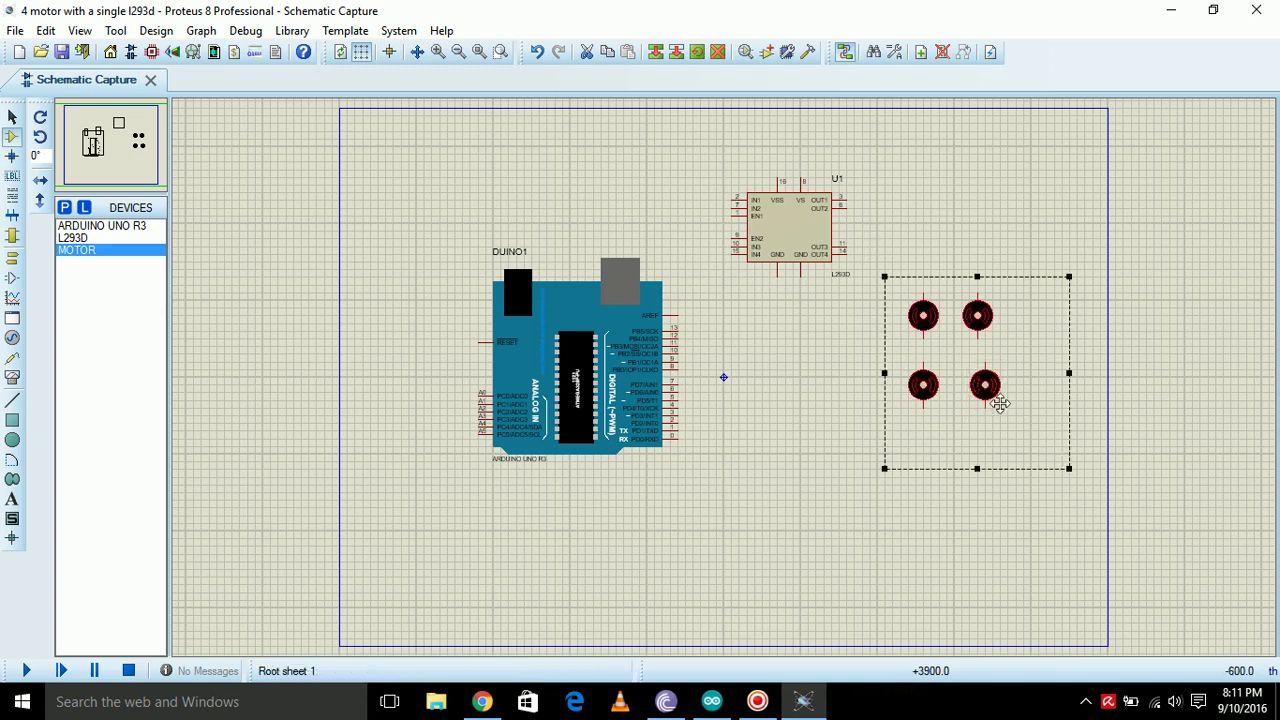
pyautogui.moveTo(956, 373); pyautogui.dragTo(956, 266)
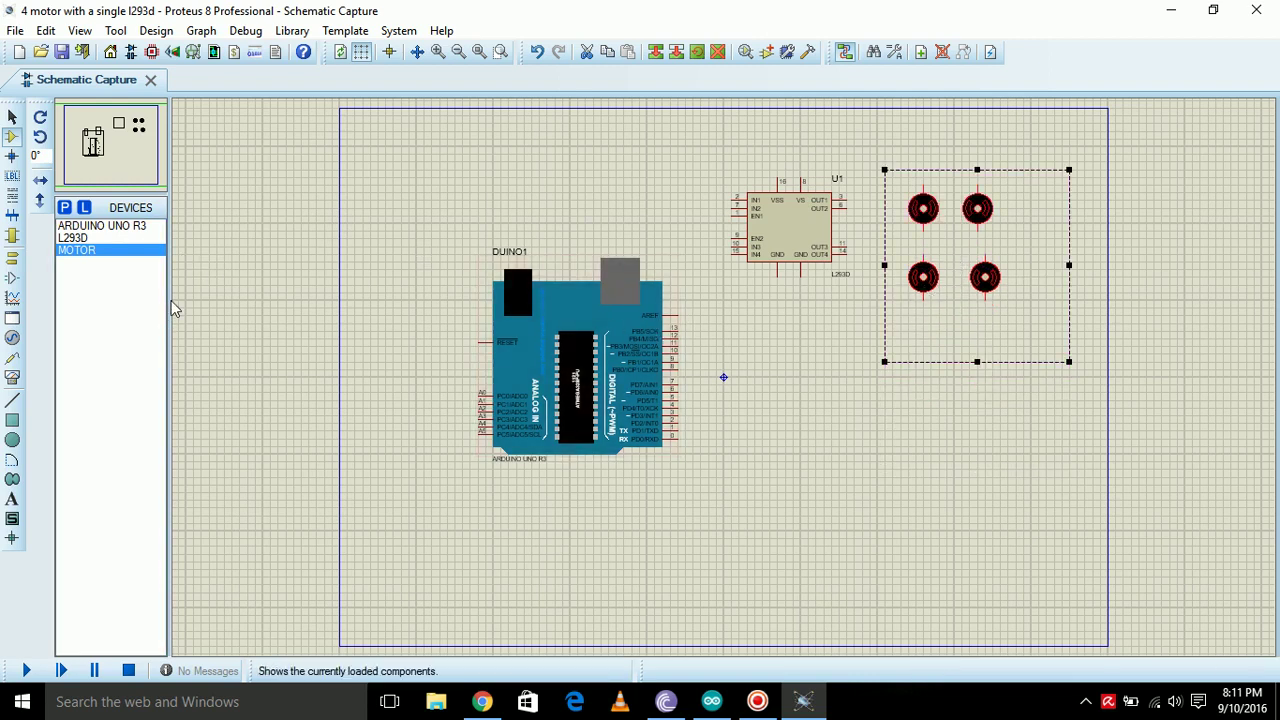
pyautogui.moveTo(457, 240); pyautogui.dragTo(809, 543)
pyautogui.moveTo(630, 394); pyautogui.dragTo(606, 324)
# Step: Drop the Arduino at its new spot and wire U1's EN1 pin to EN2 (pin 9)
pyautogui.click(928, 406)
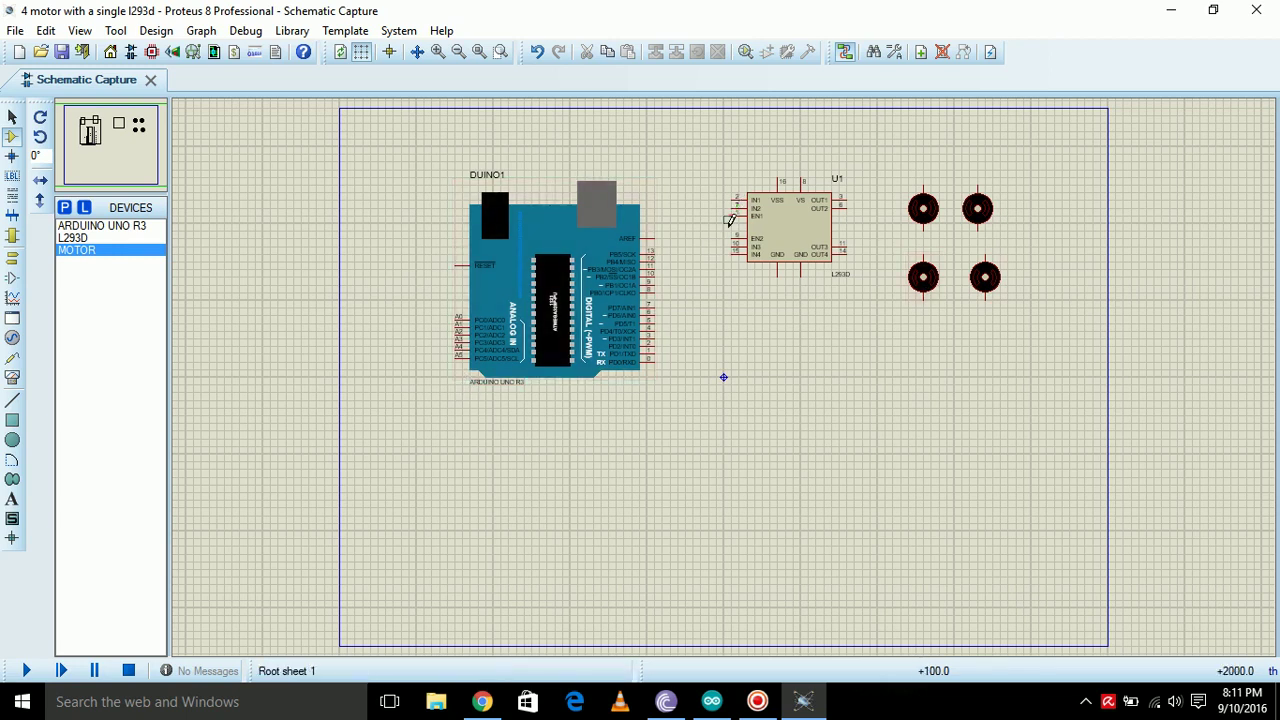
pyautogui.click(731, 219)
pyautogui.scroll(2, 737, 249)
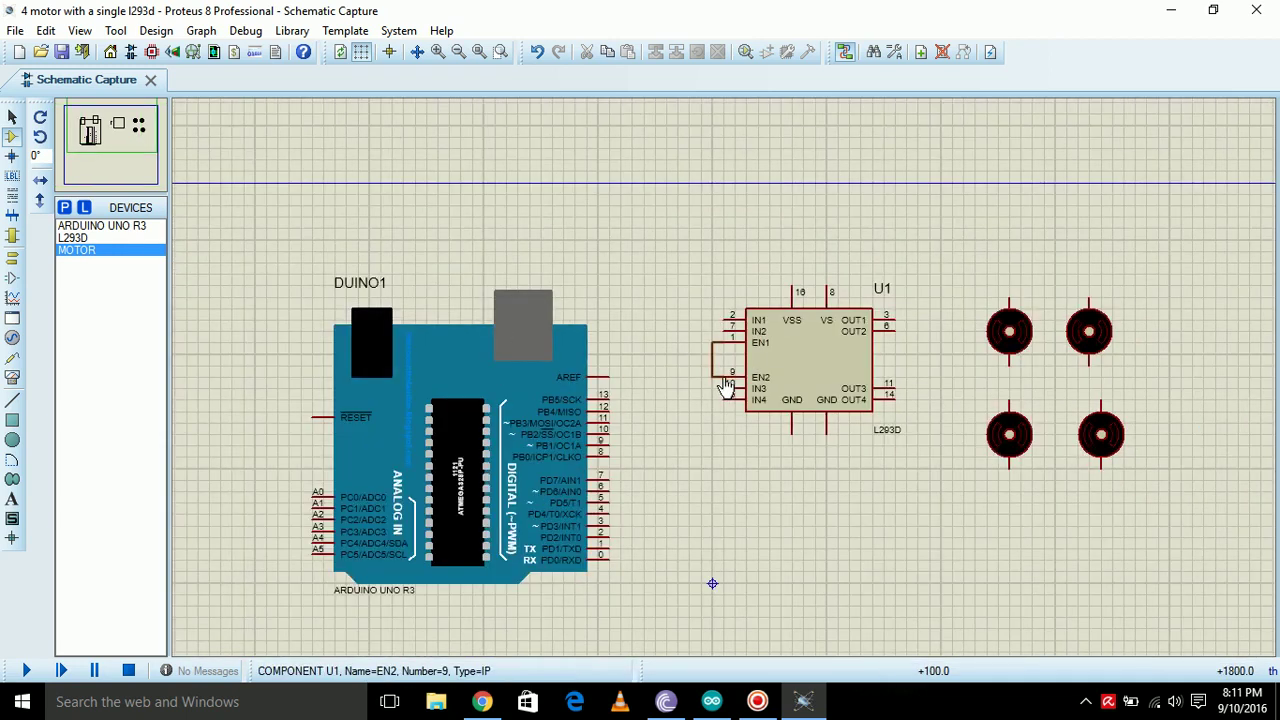
pyautogui.click(724, 378)
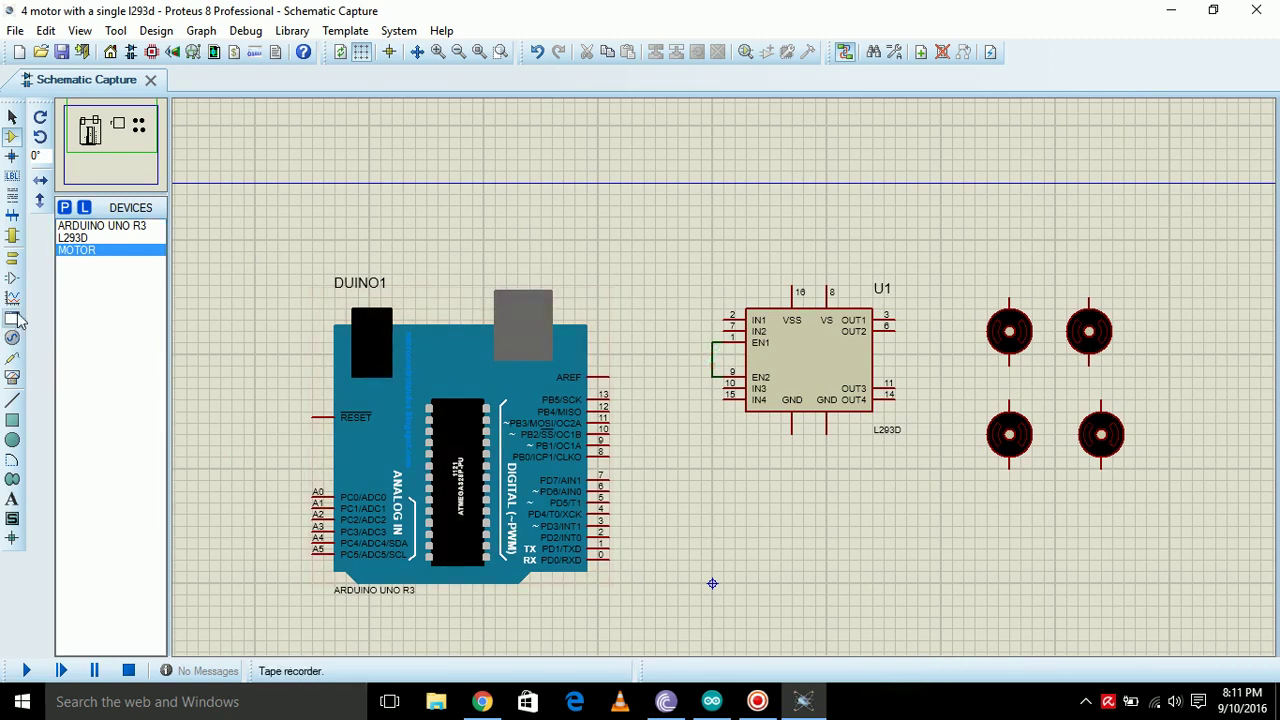
# Step: Place a ground terminal on the EN1–EN2 enable wire
pyautogui.click(13, 262)
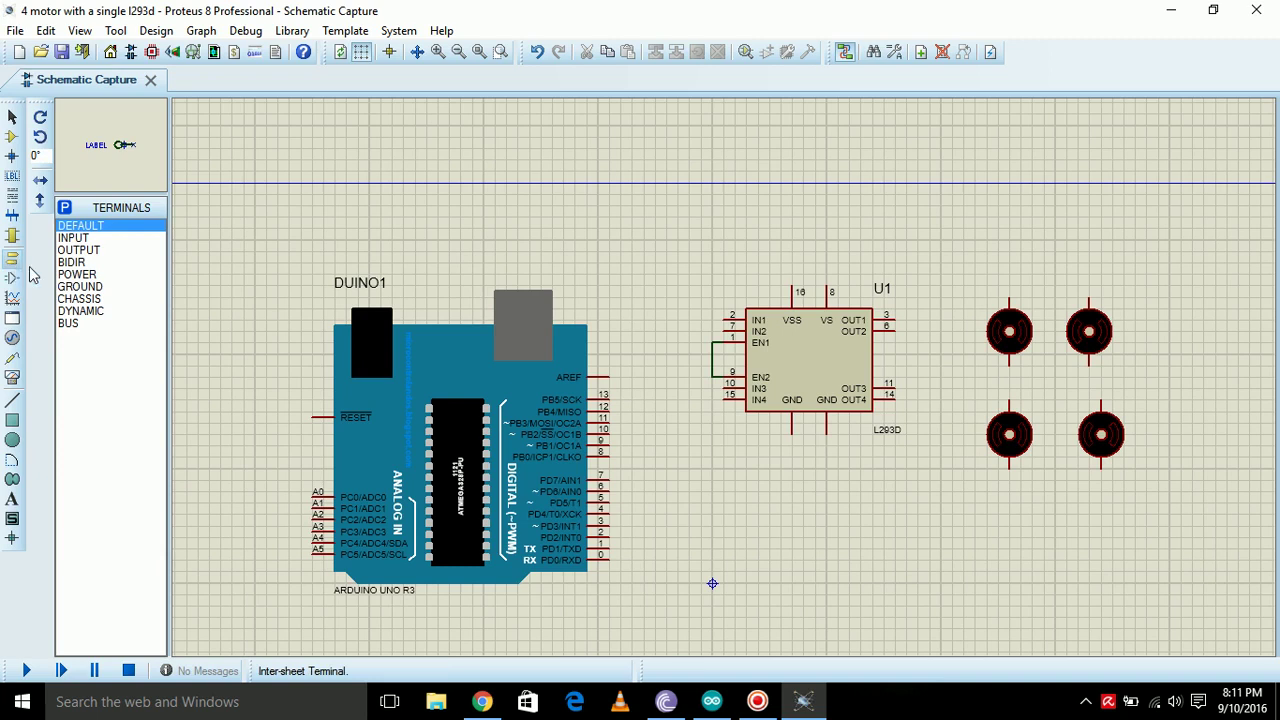
pyautogui.click(80, 286)
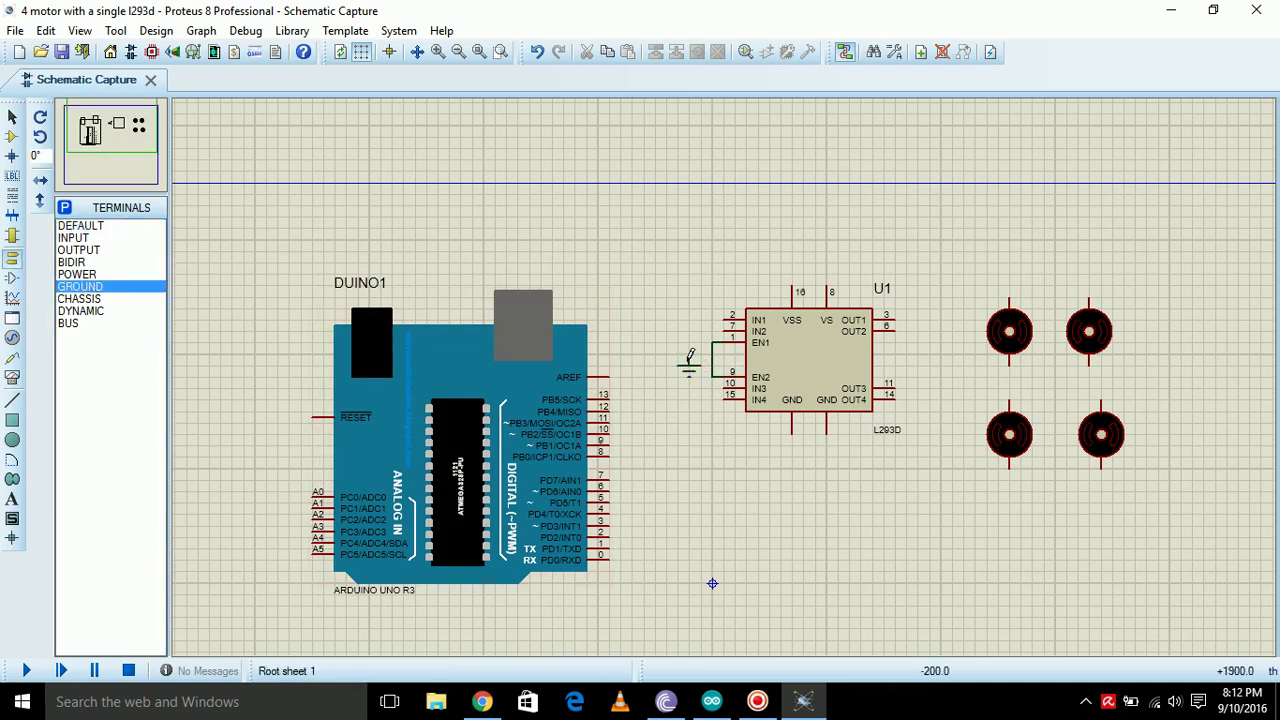
pyautogui.click(690, 356)
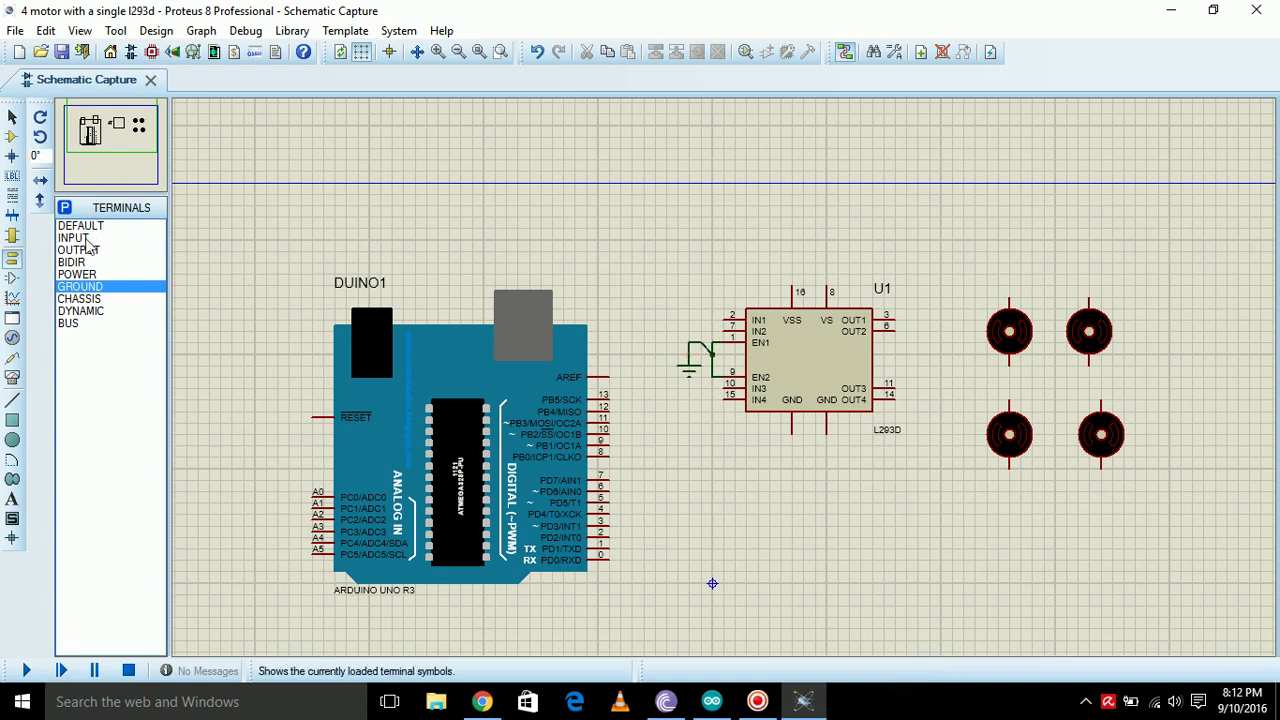
# Step: Place a power terminal above U1 and wire it to pins 16 and 8
pyautogui.click(80, 274)
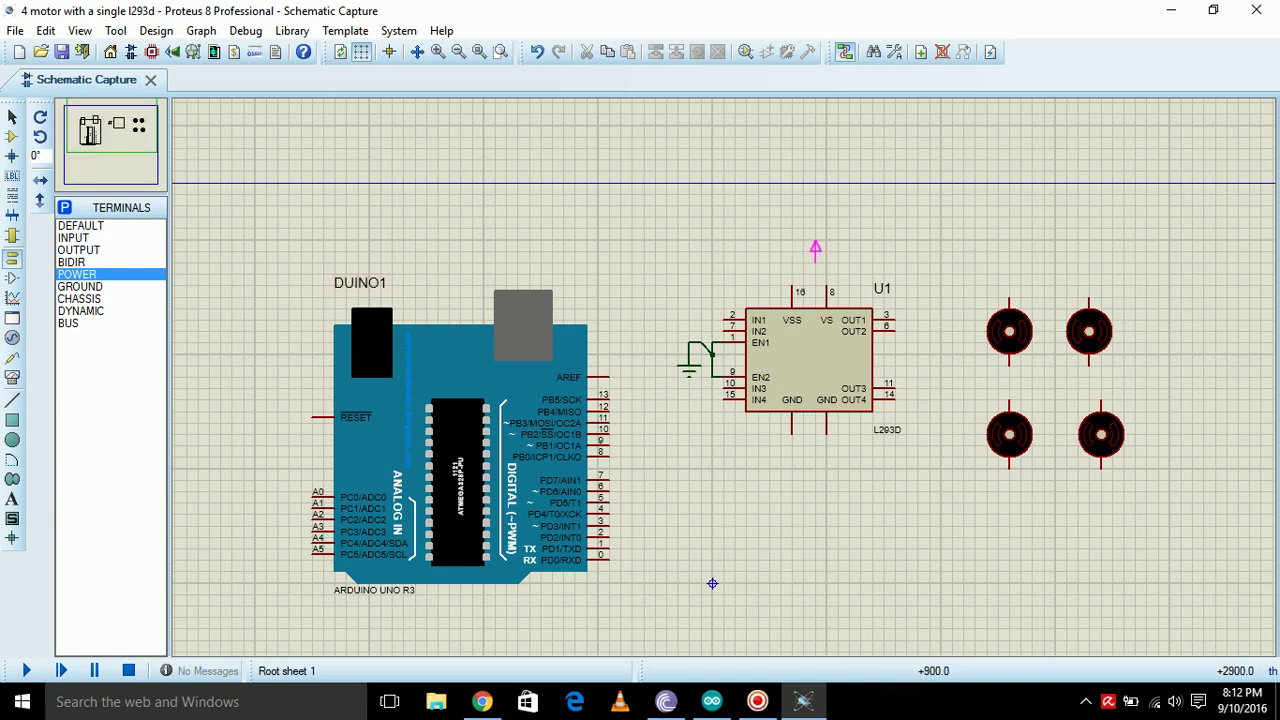
pyautogui.click(815, 250)
pyautogui.click(792, 288)
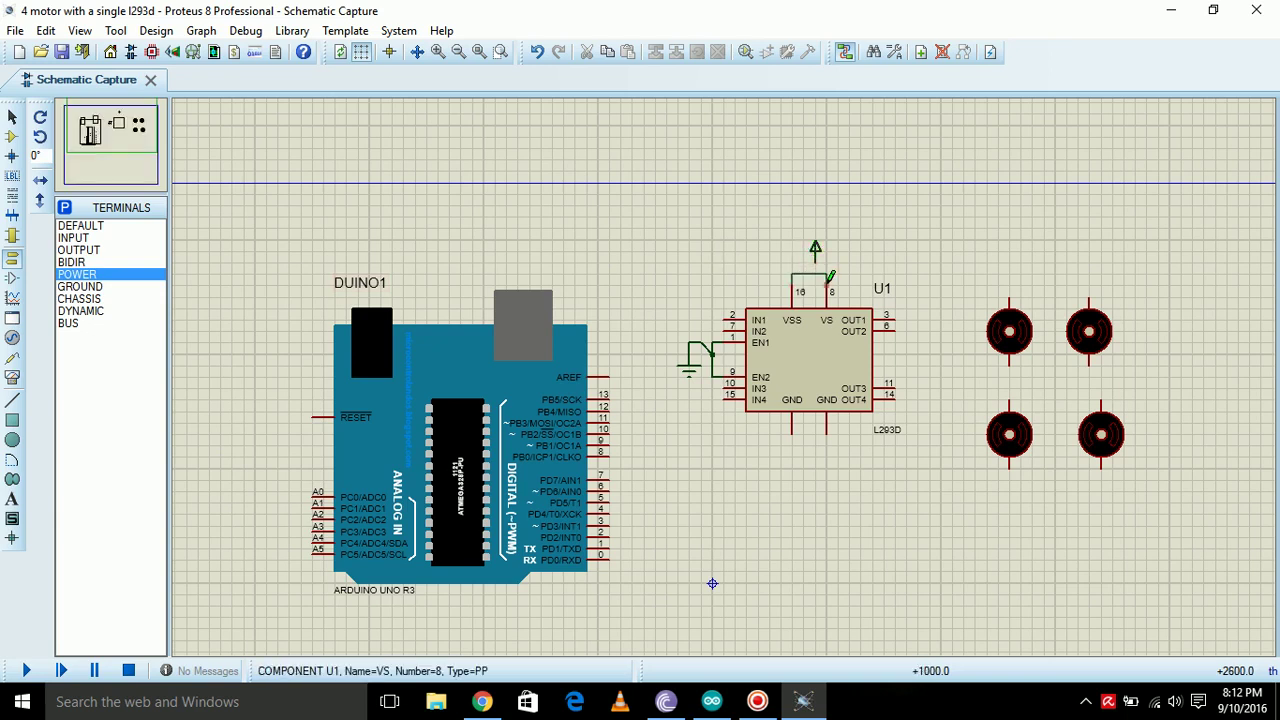
pyautogui.click(826, 288)
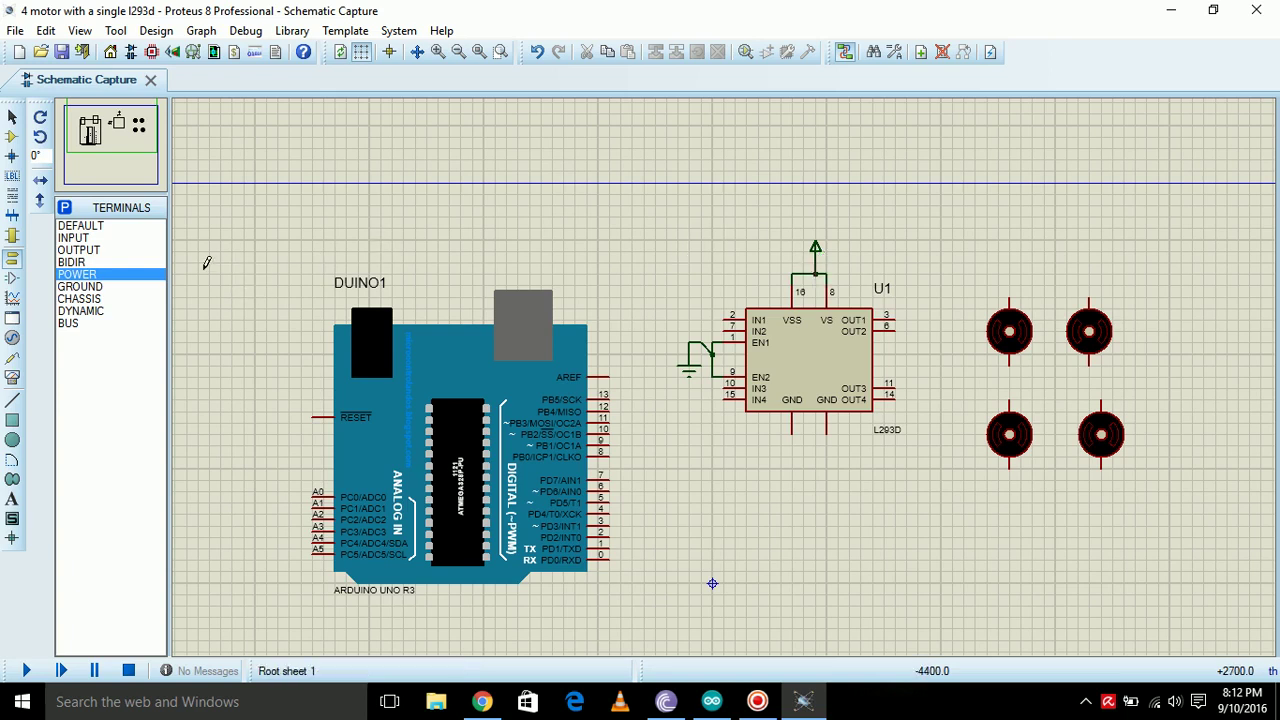
pyautogui.click(84, 288)
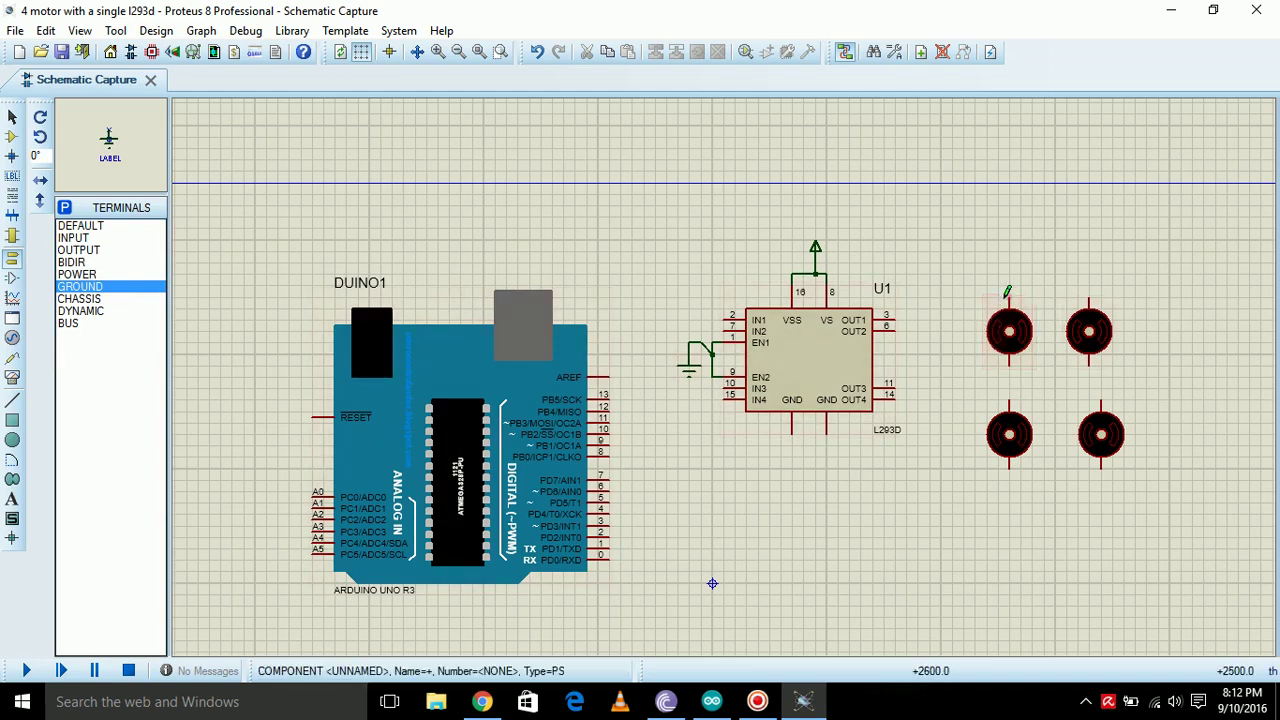
# Step: Wire the top-left motor's two pins to U1's OUT1 and OUT2
pyautogui.click(1008, 291)
pyautogui.click(890, 319)
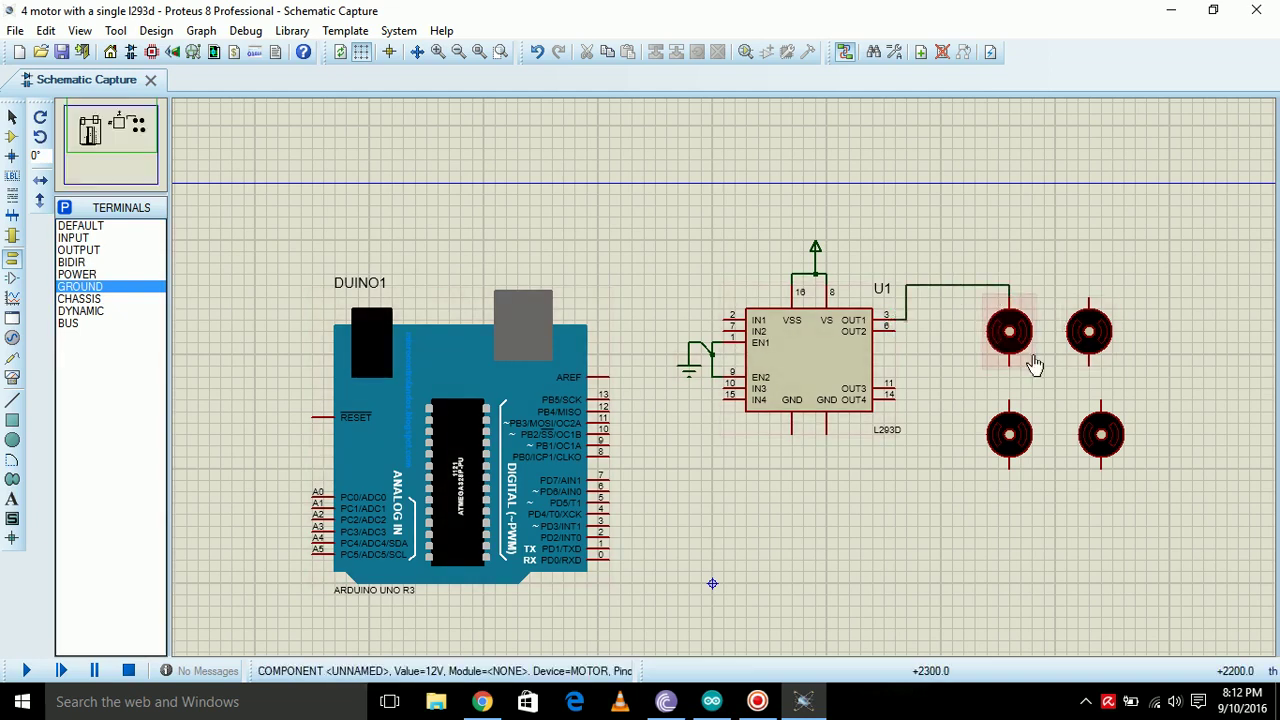
pyautogui.click(1010, 362)
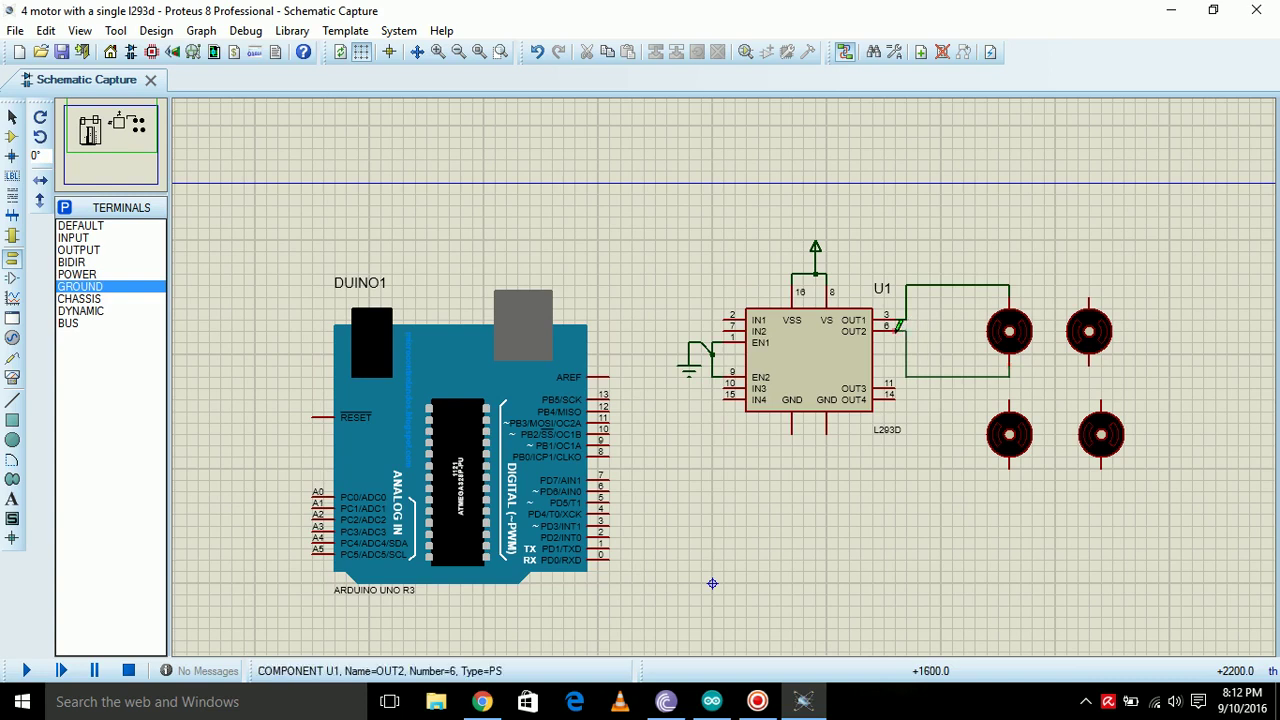
pyautogui.click(896, 327)
# Step: Wire the lower-left motor's two pins to U1's OUT3 and OUT4
pyautogui.click(1006, 392)
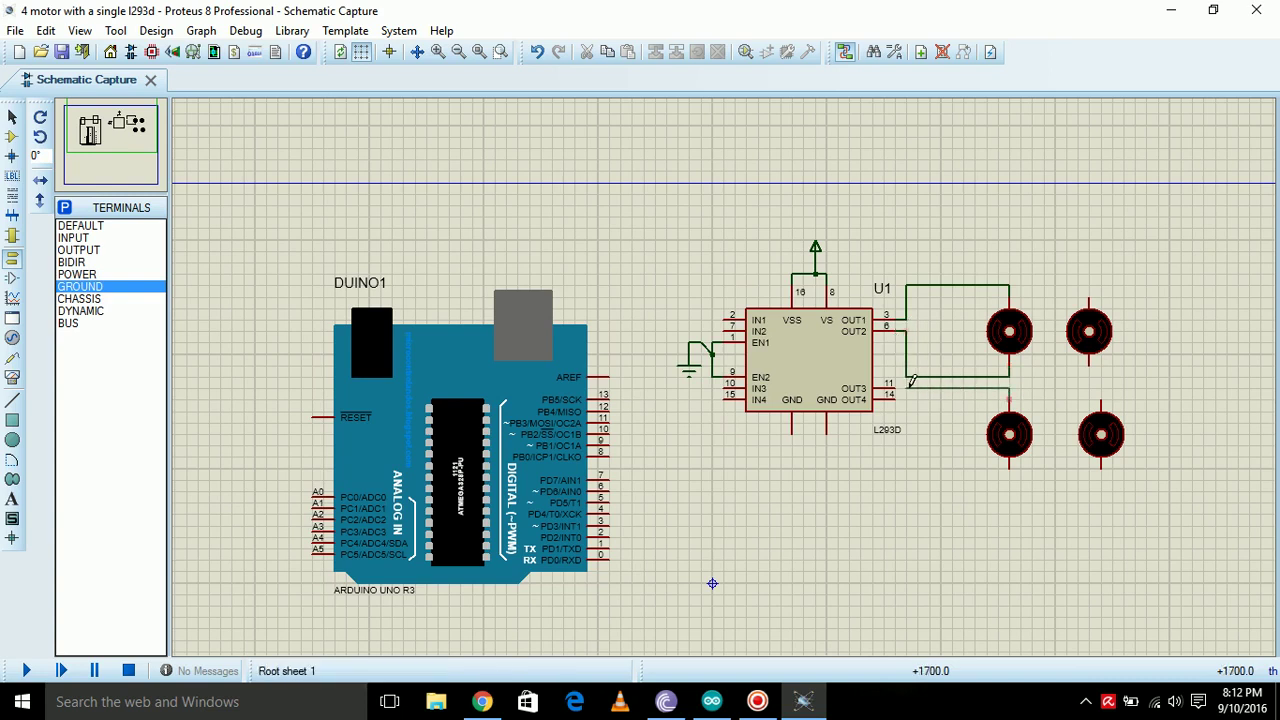
pyautogui.click(893, 386)
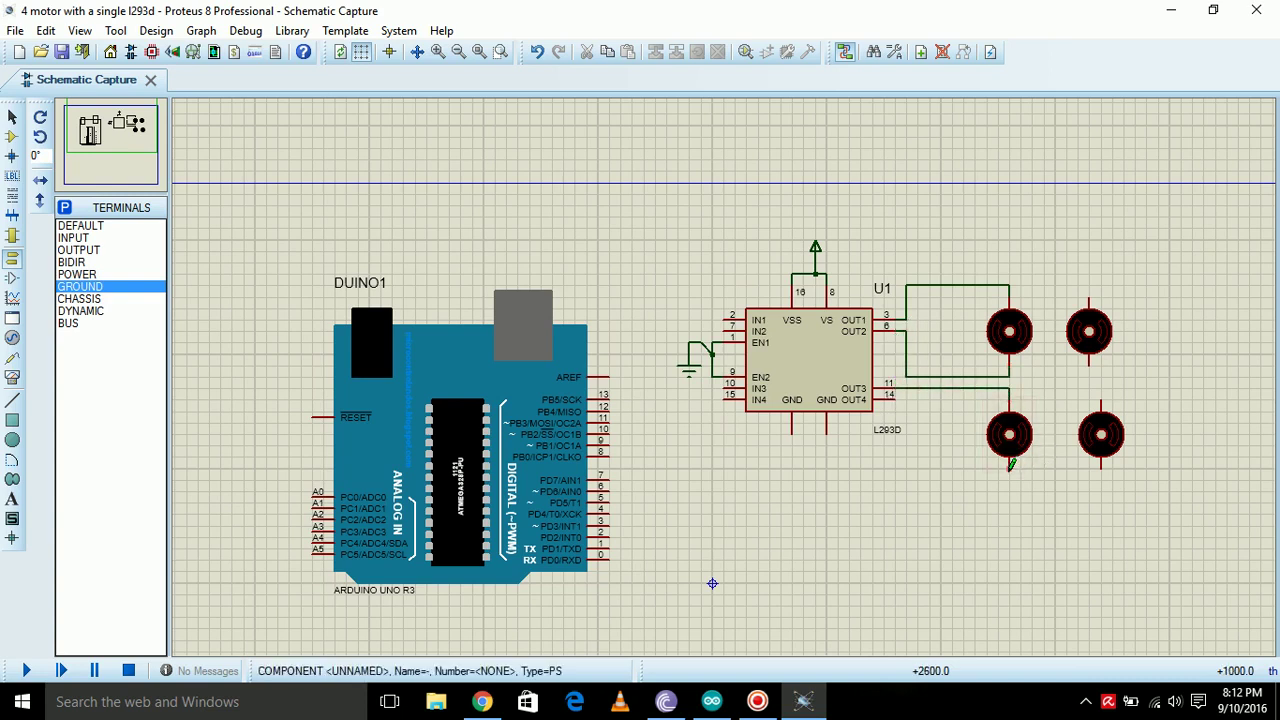
pyautogui.click(1010, 465)
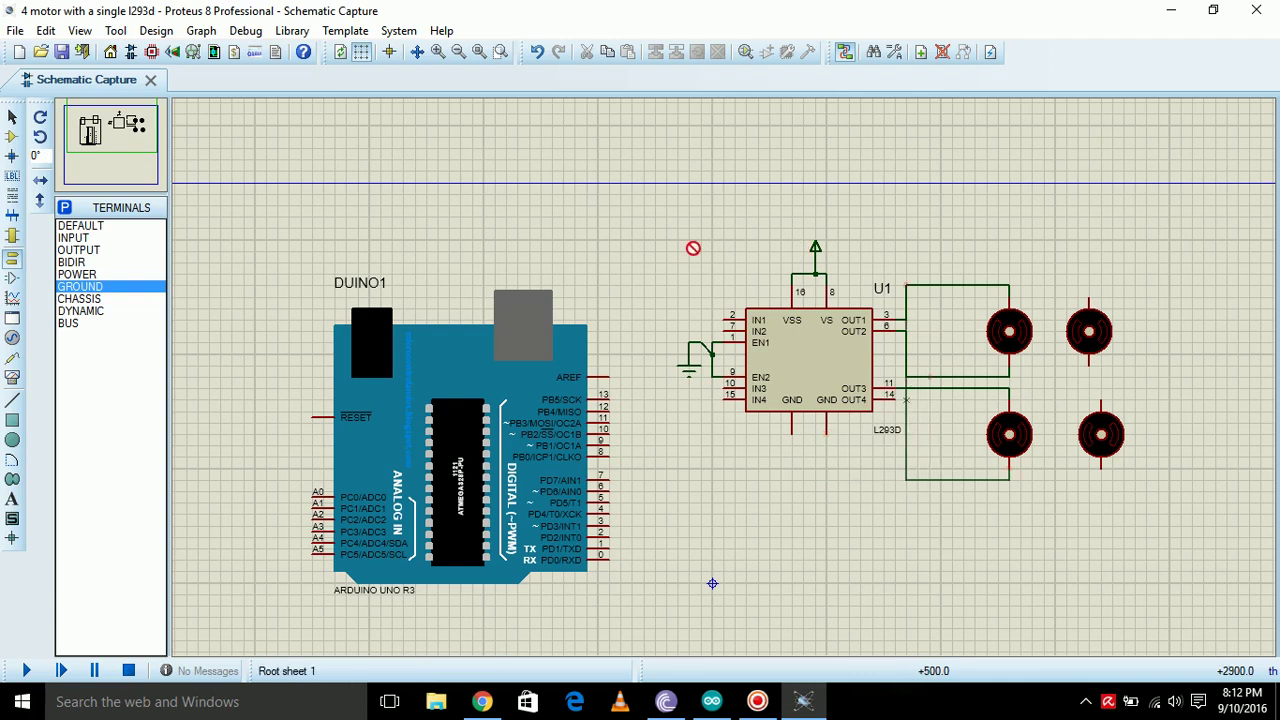
pyautogui.click(899, 396)
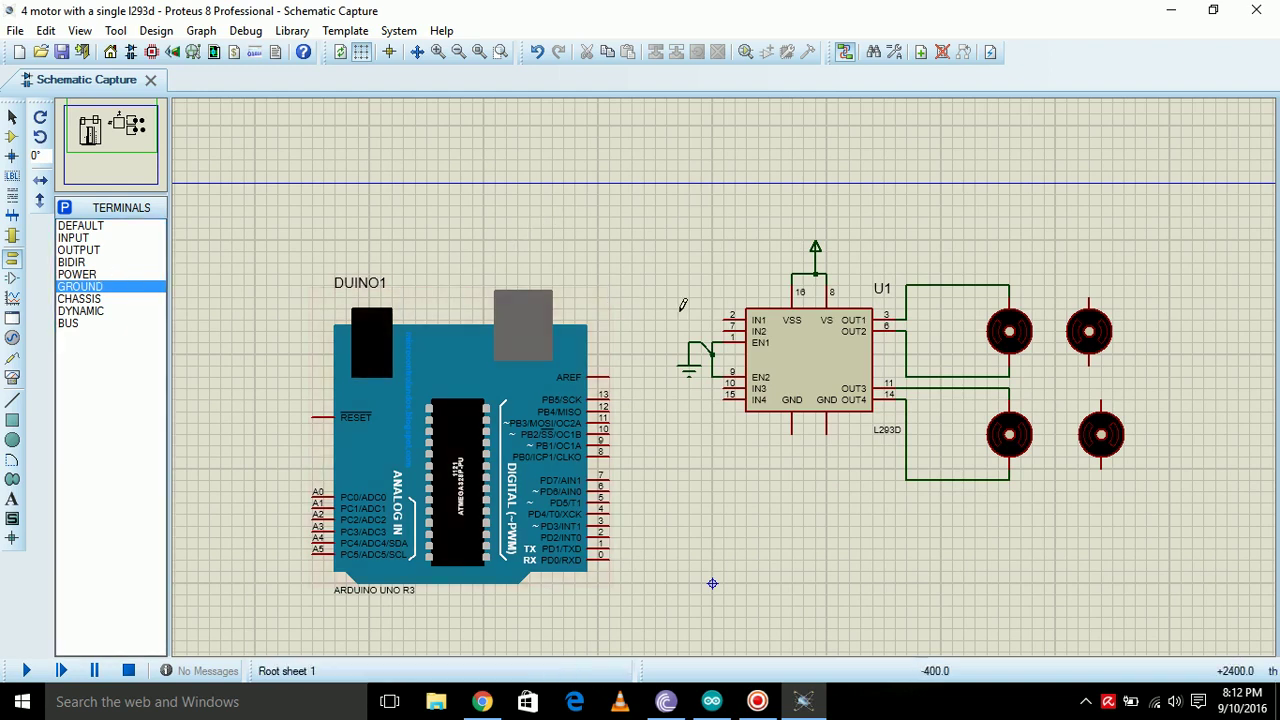
# Step: Wire U1 IN1 to Arduino pin 7 and IN2 to pin 6, undoing a misrouted IN3 wire
pyautogui.click(723, 314)
pyautogui.click(610, 476)
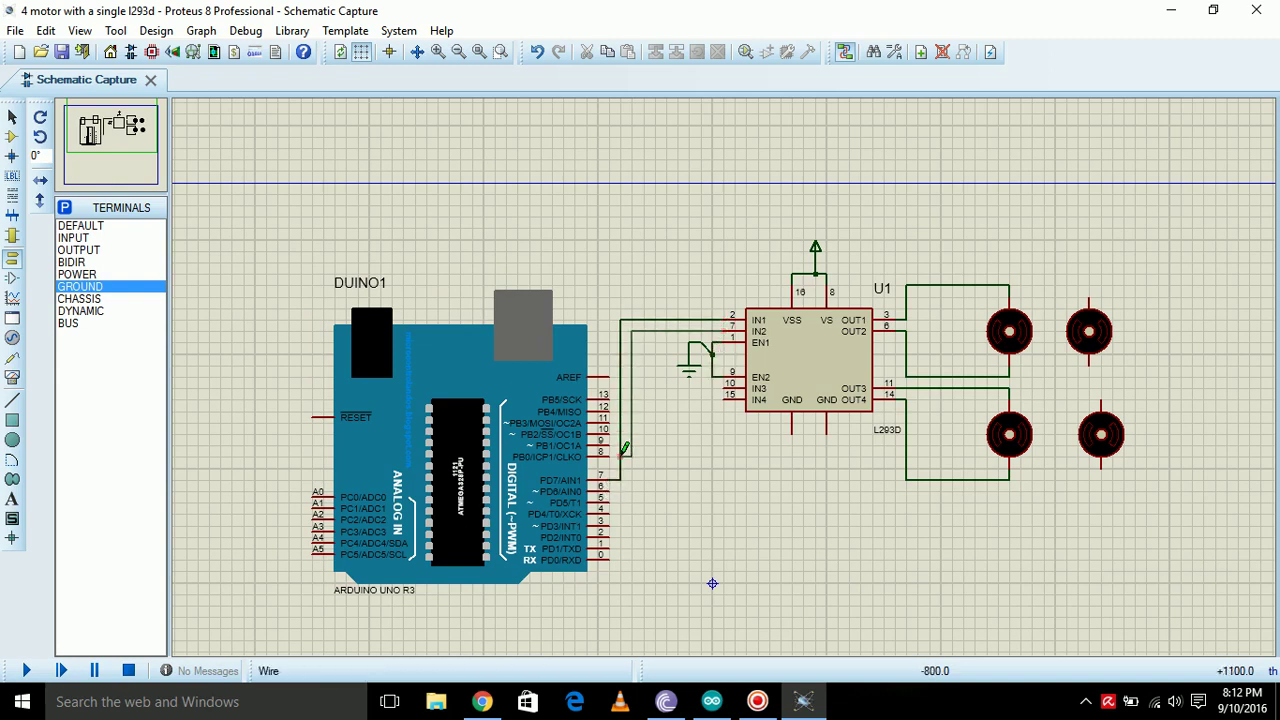
pyautogui.click(610, 488)
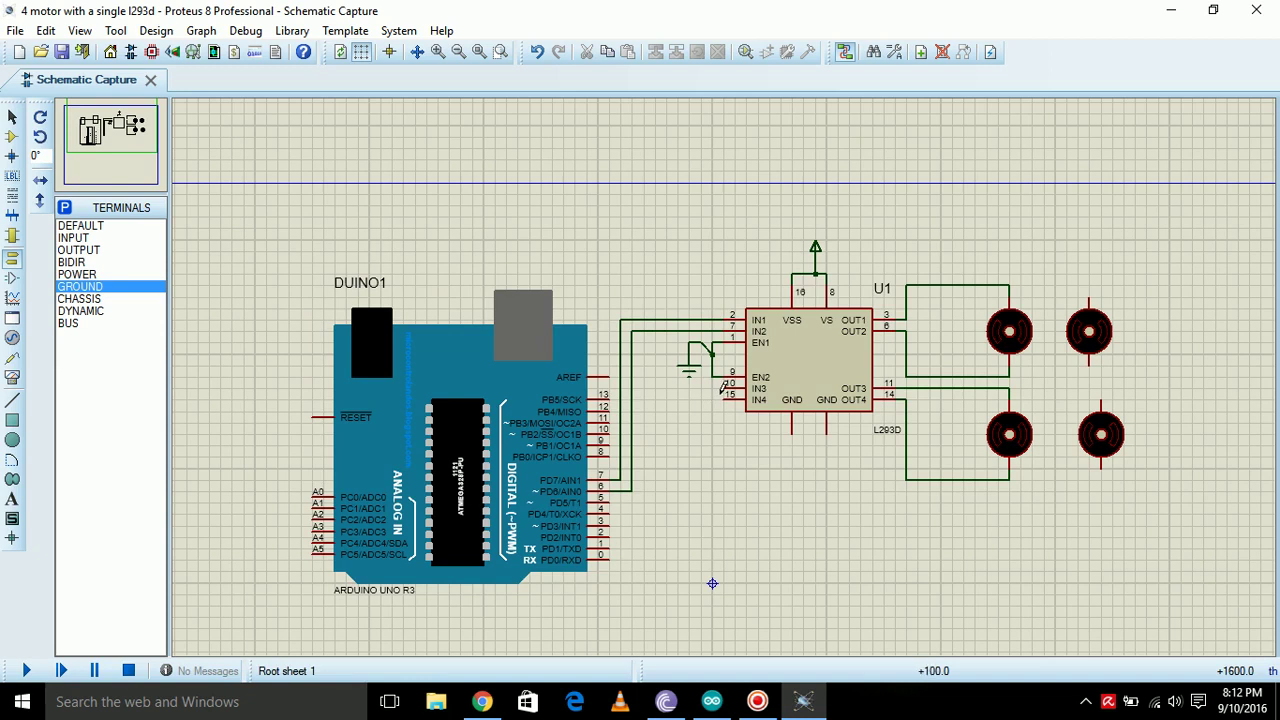
pyautogui.click(722, 388)
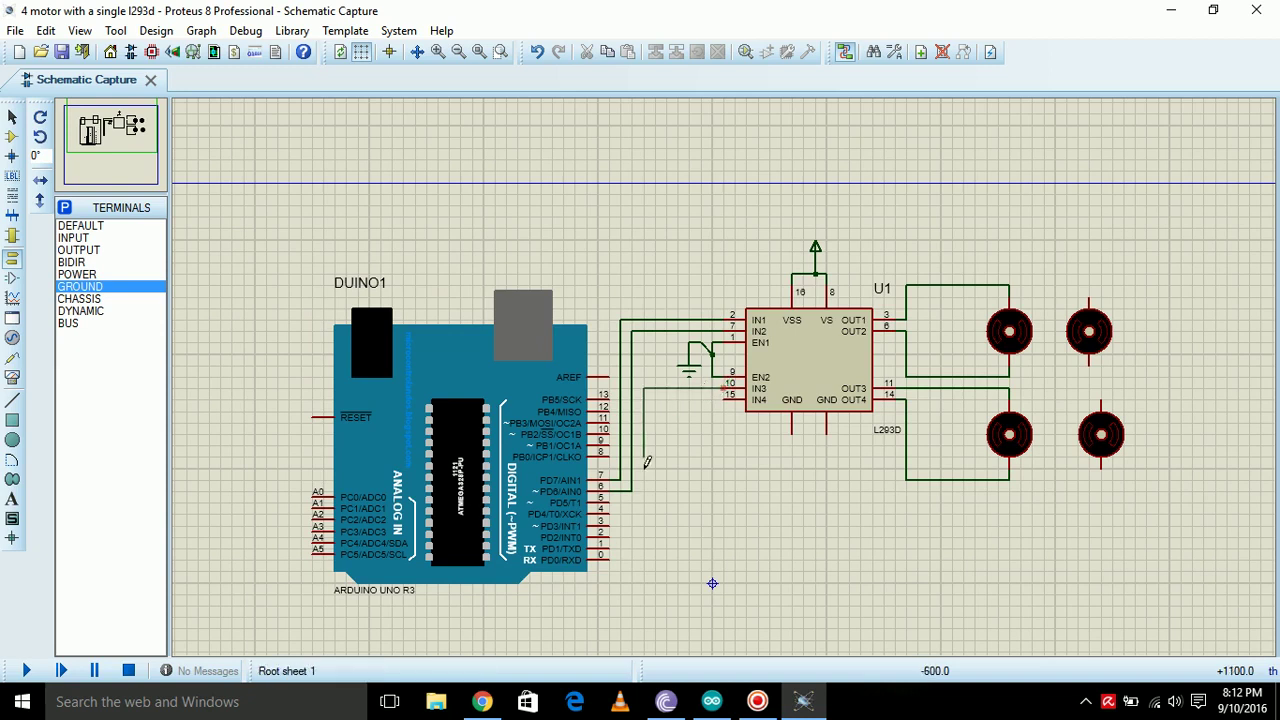
pyautogui.click(614, 510)
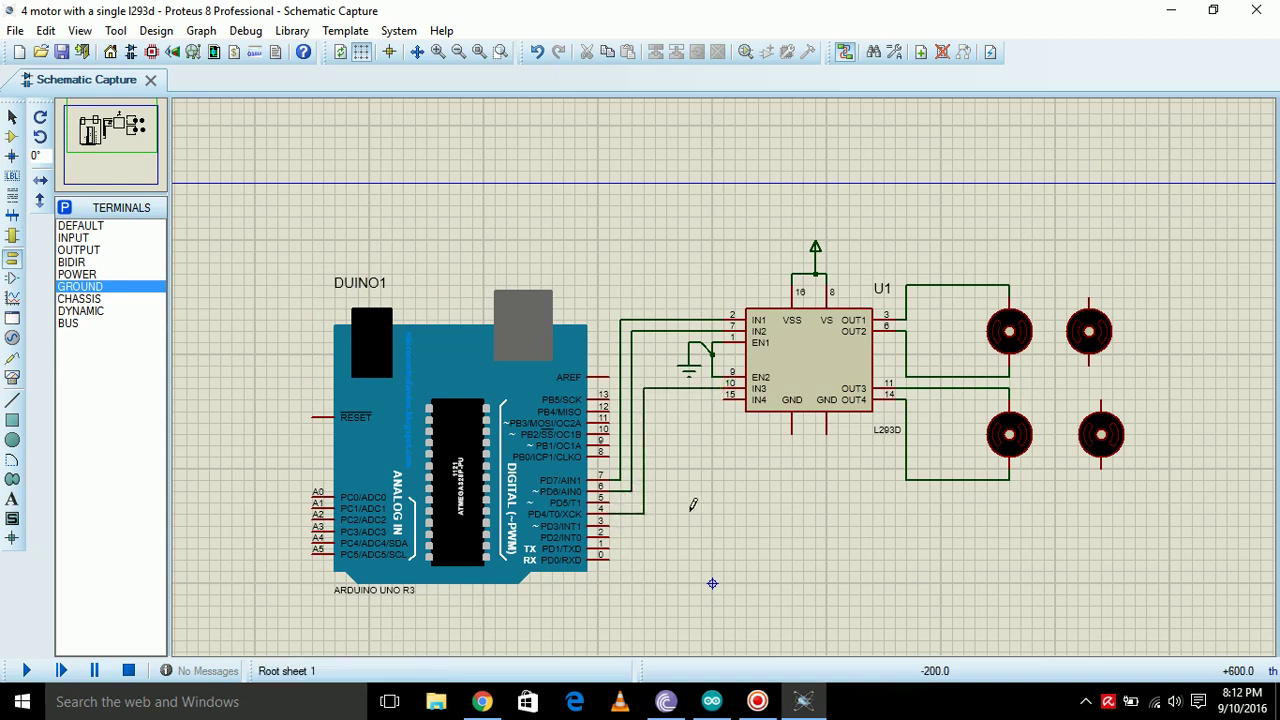
pyautogui.hotkey('ctrl', 'z')
# Step: Wire IN3 to Arduino pin 5 and IN4 to pin 4, then join U1's two GND pins
pyautogui.click(722, 388)
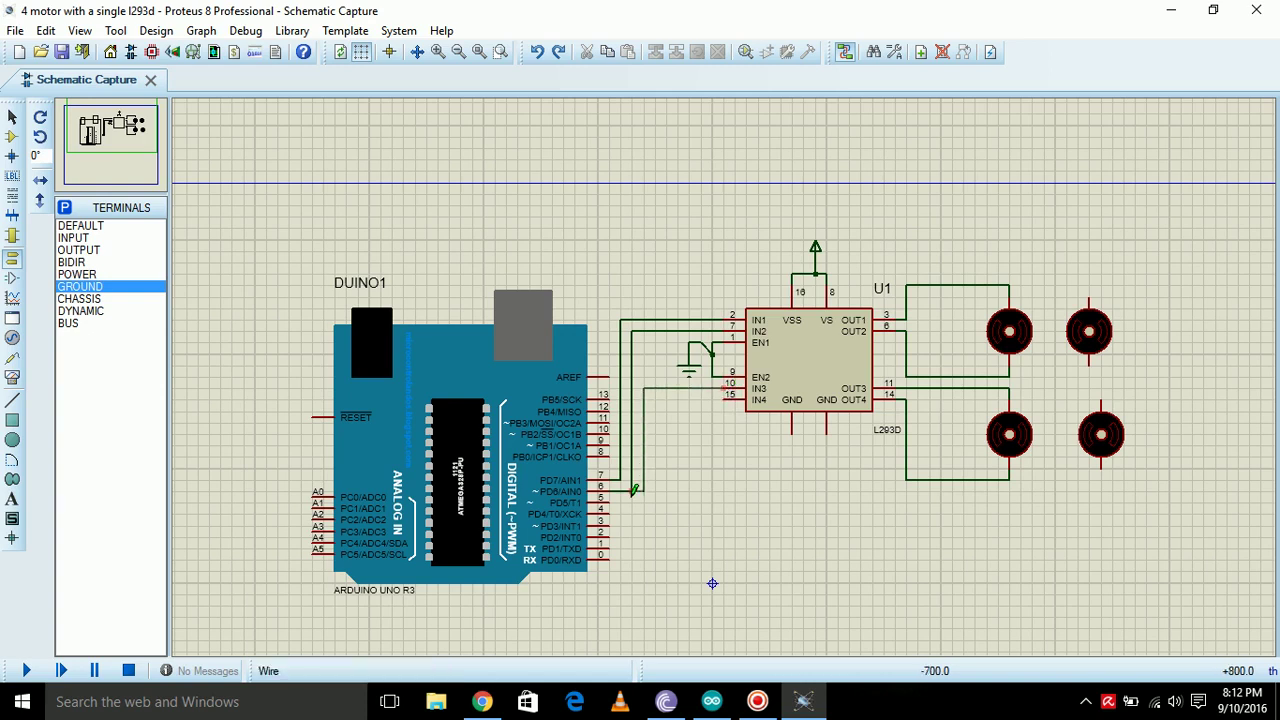
pyautogui.click(610, 498)
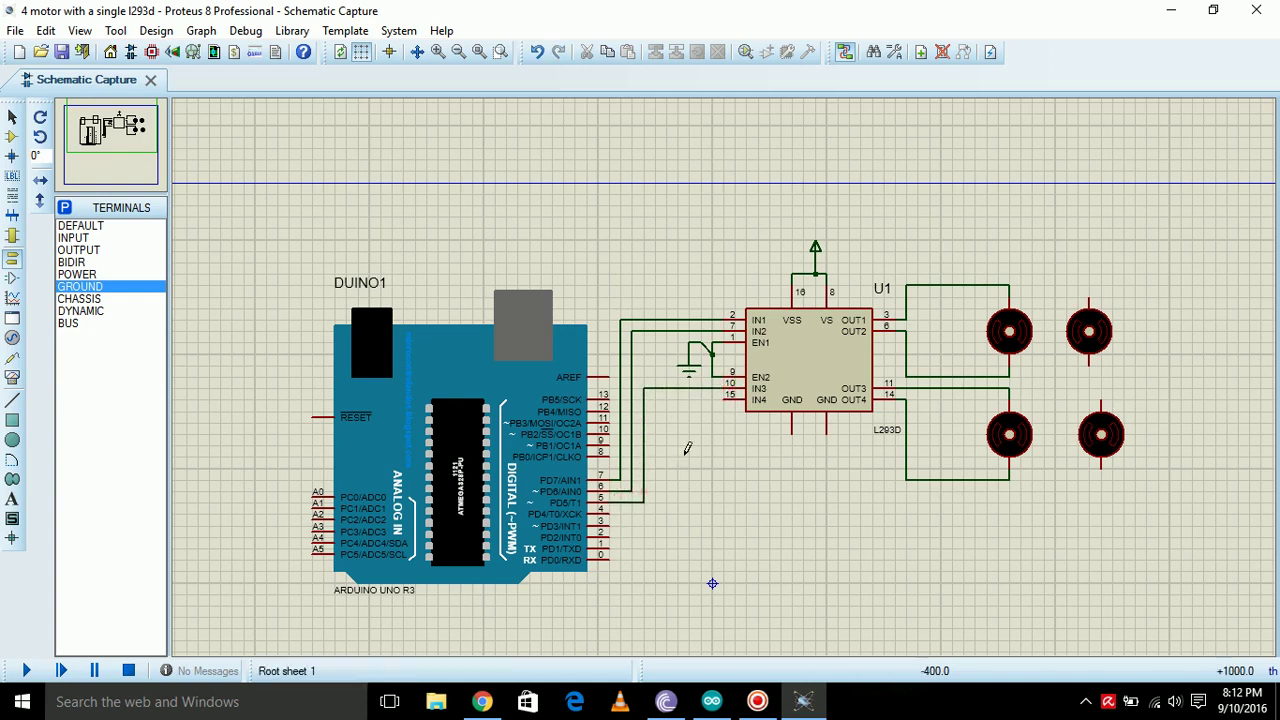
pyautogui.click(733, 396)
pyautogui.click(608, 507)
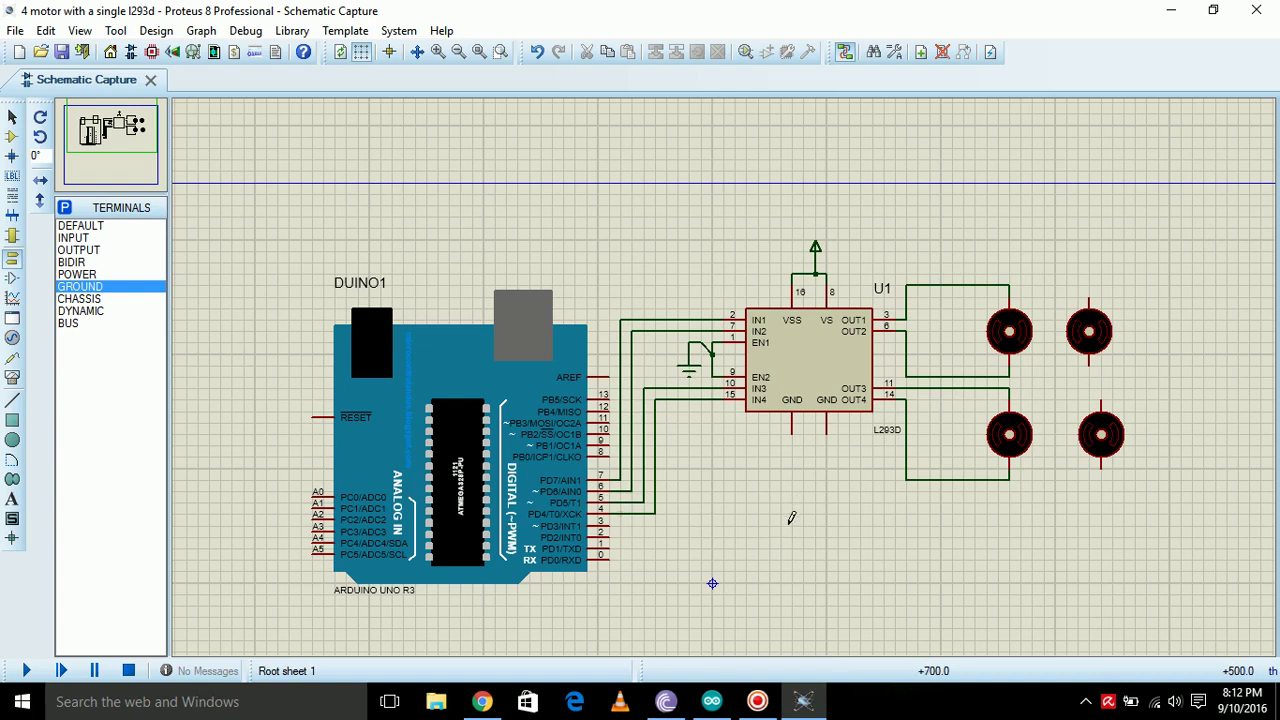
pyautogui.click(798, 432)
pyautogui.click(833, 428)
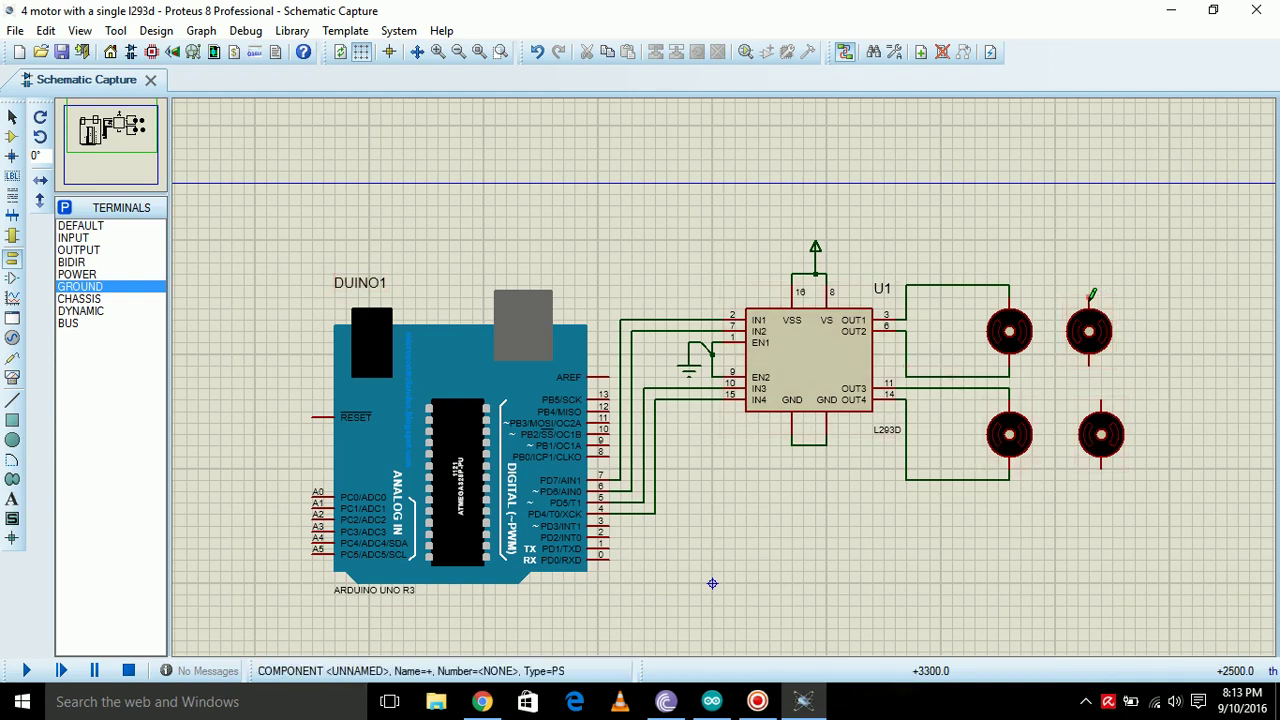
# Step: Wire both right-hand motors' top and bottom pins onto the OUT1–OUT4 lines of the left motors
pyautogui.click(1090, 295)
pyautogui.click(1012, 287)
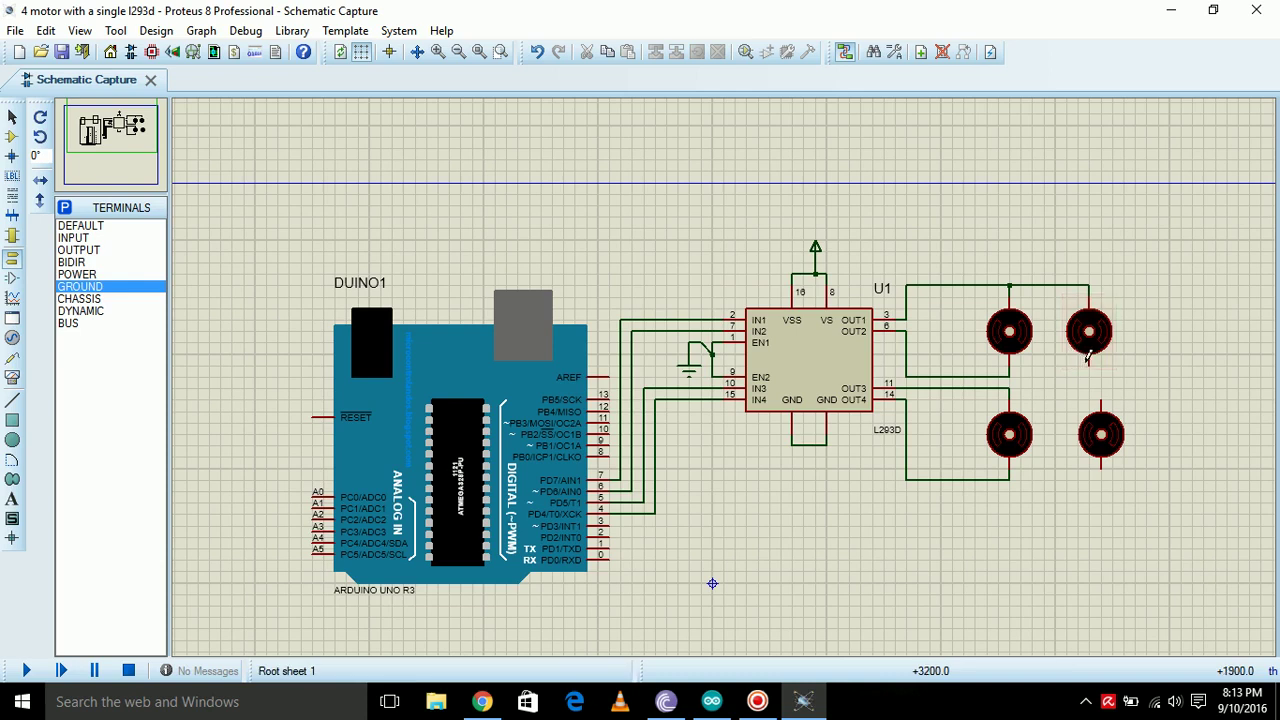
pyautogui.click(1090, 358)
pyautogui.click(1011, 376)
pyautogui.click(1101, 400)
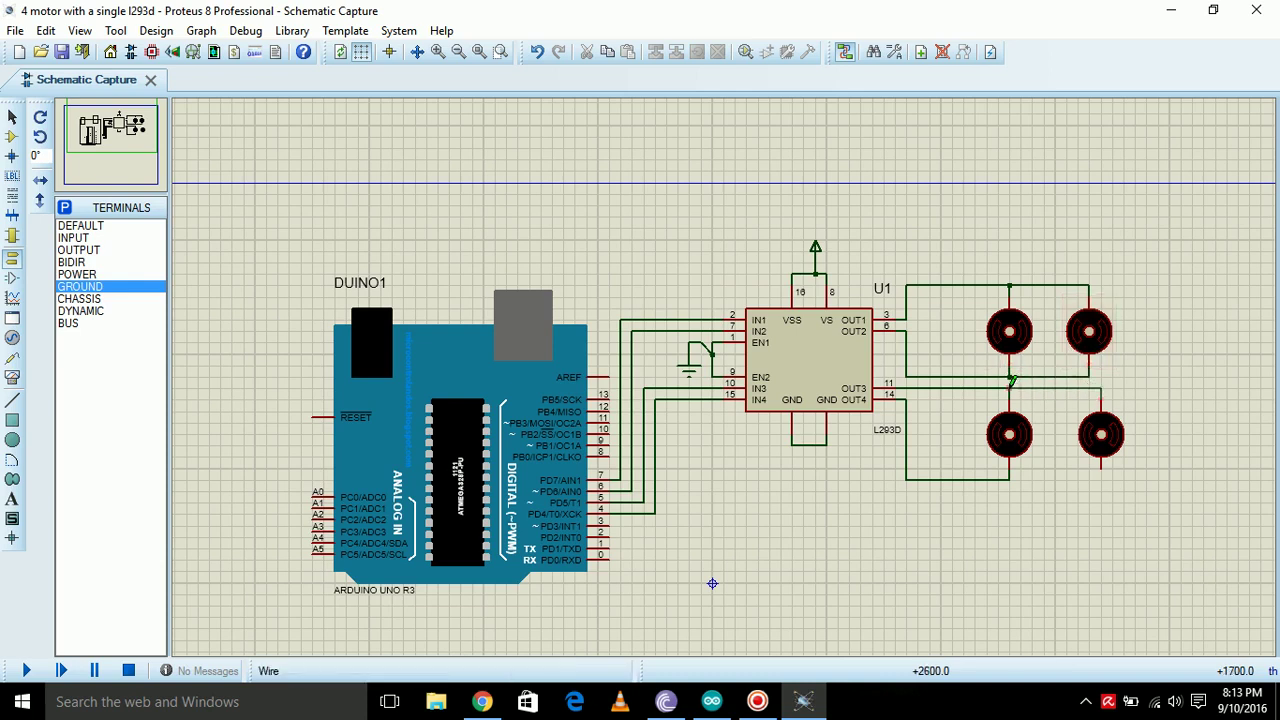
pyautogui.click(1010, 388)
pyautogui.click(1101, 468)
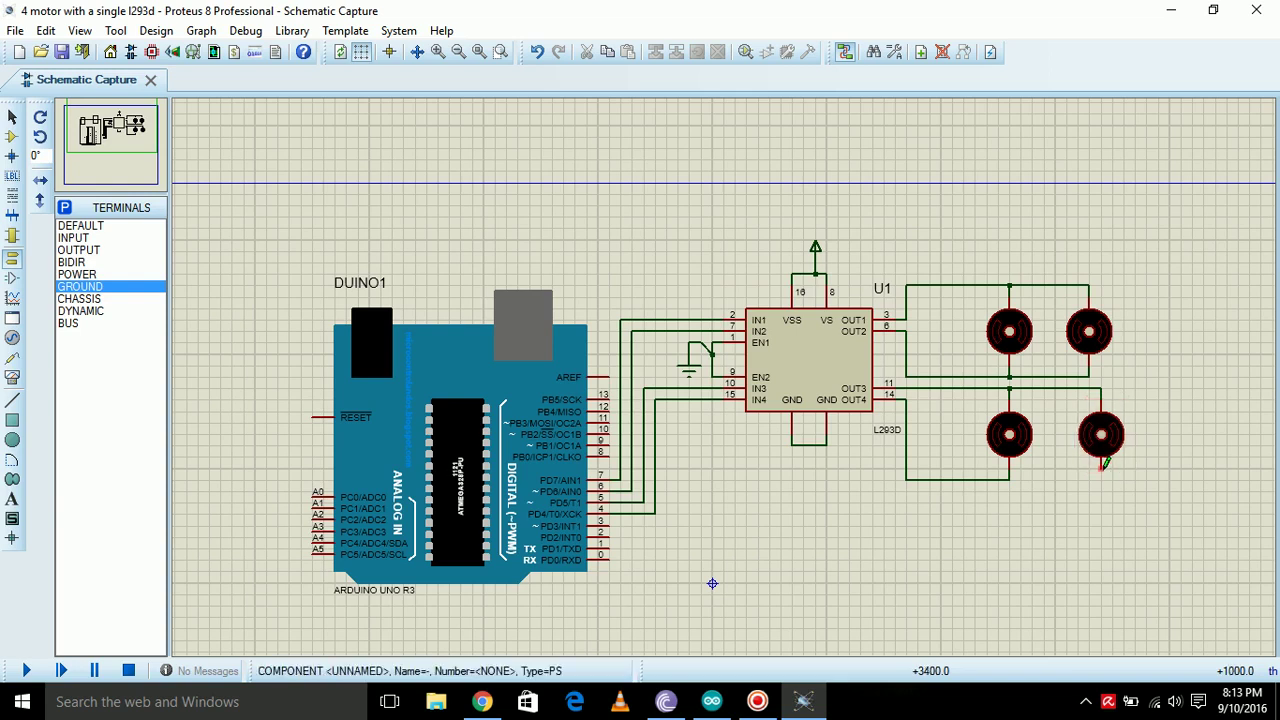
pyautogui.click(1019, 478)
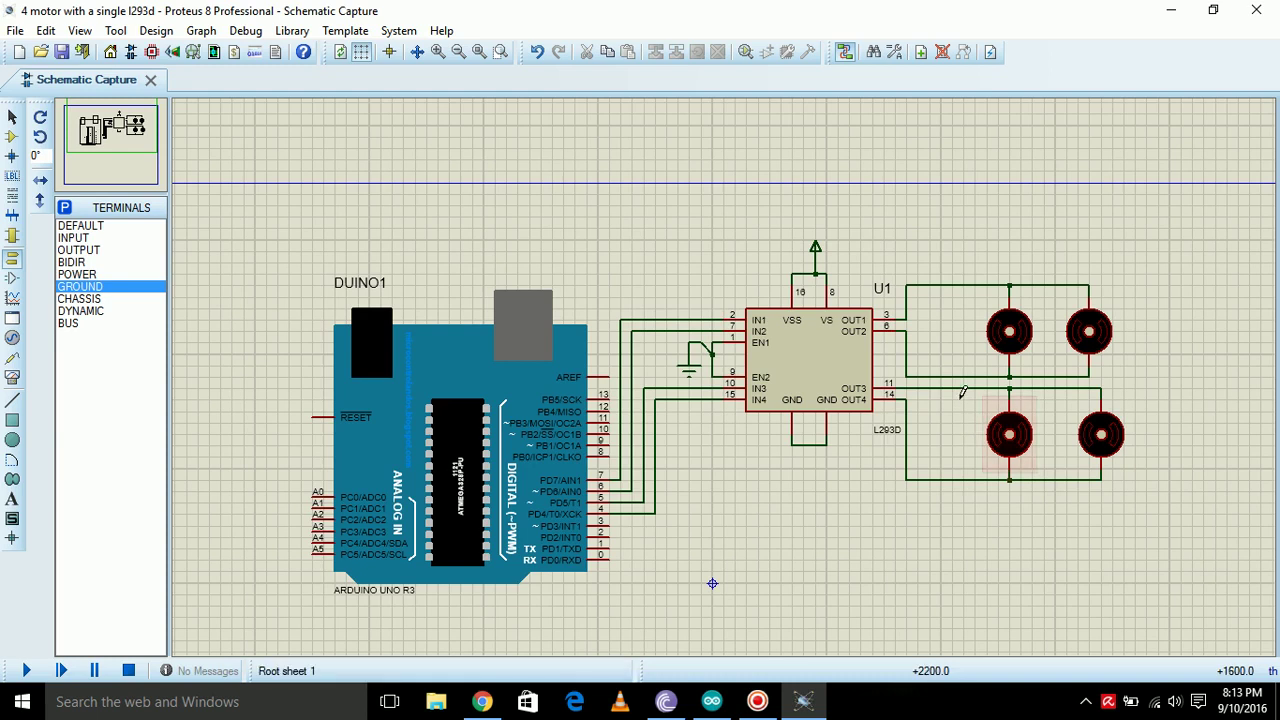
# Step: Add a ground terminal below U1 and replace the enable-pin ground with a POWER terminal
pyautogui.click(88, 286)
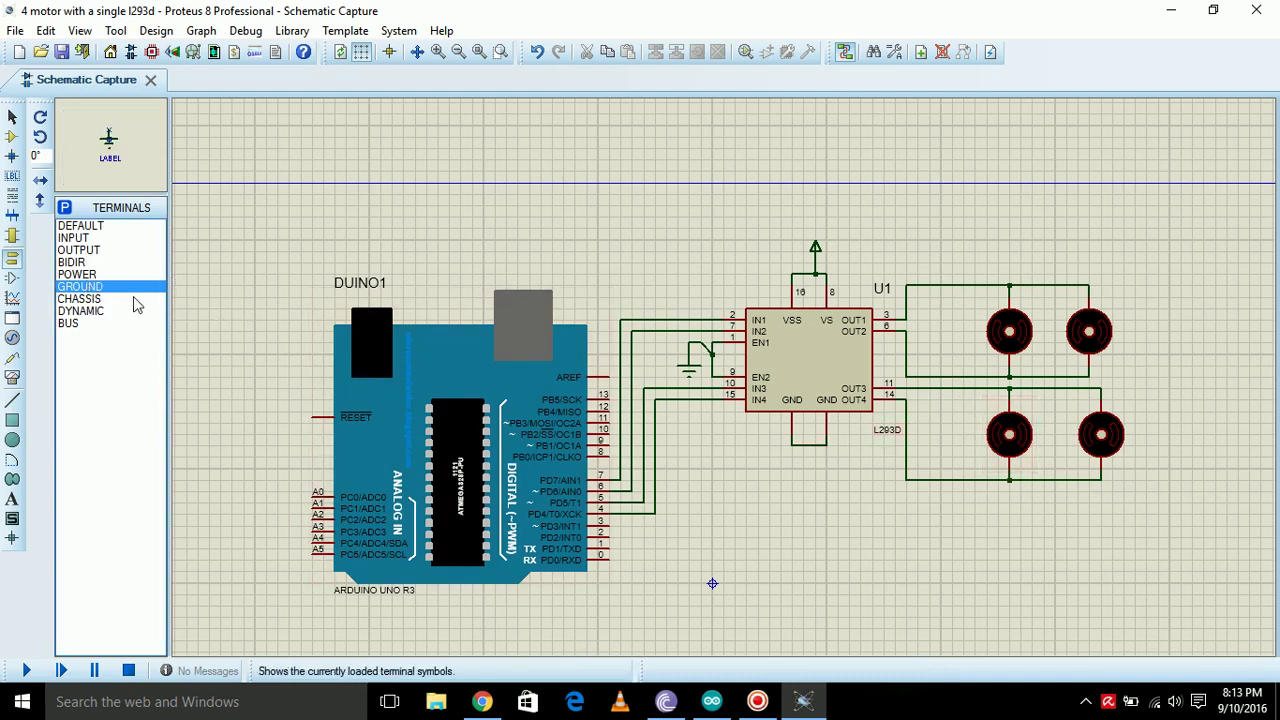
pyautogui.click(804, 455)
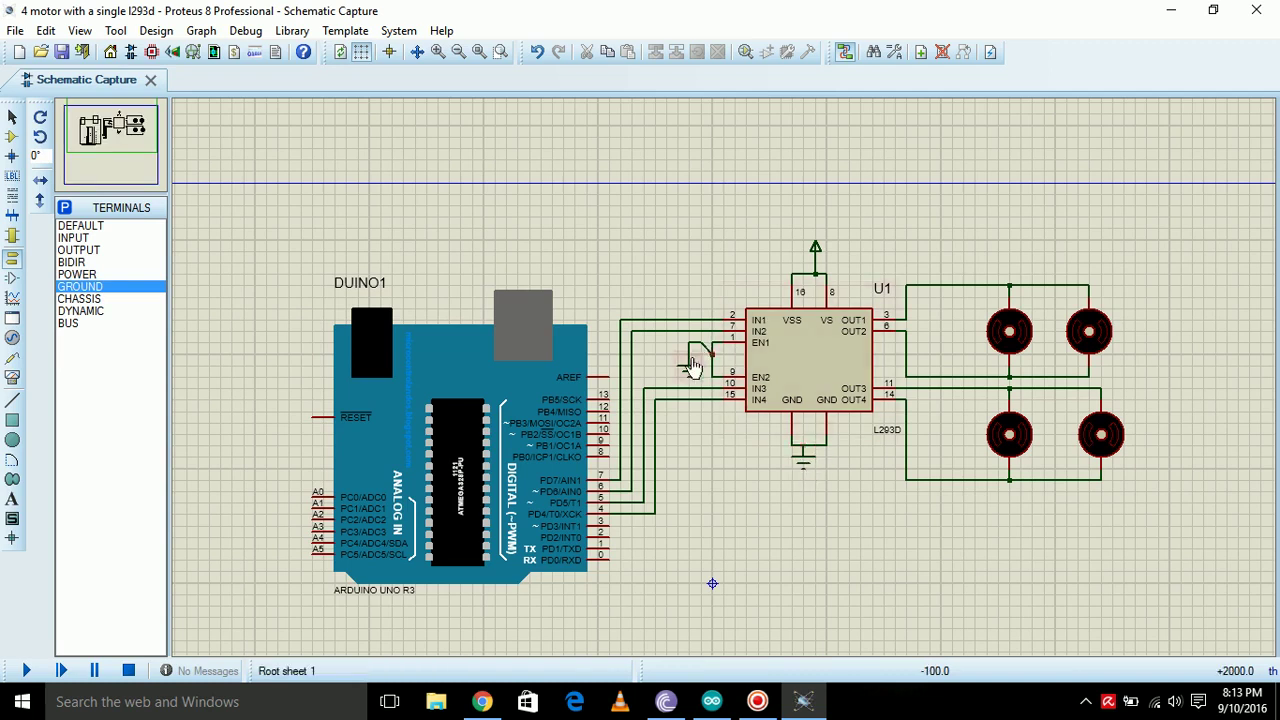
pyautogui.click(686, 370)
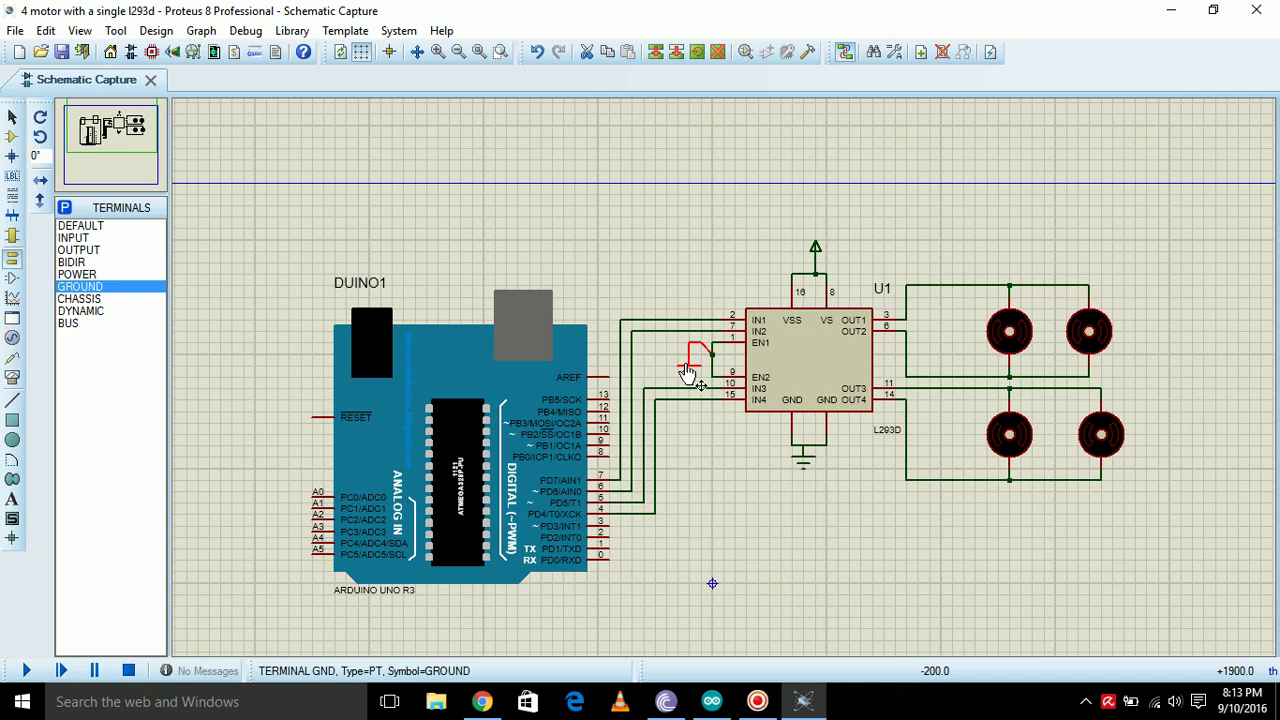
pyautogui.press('Delete')
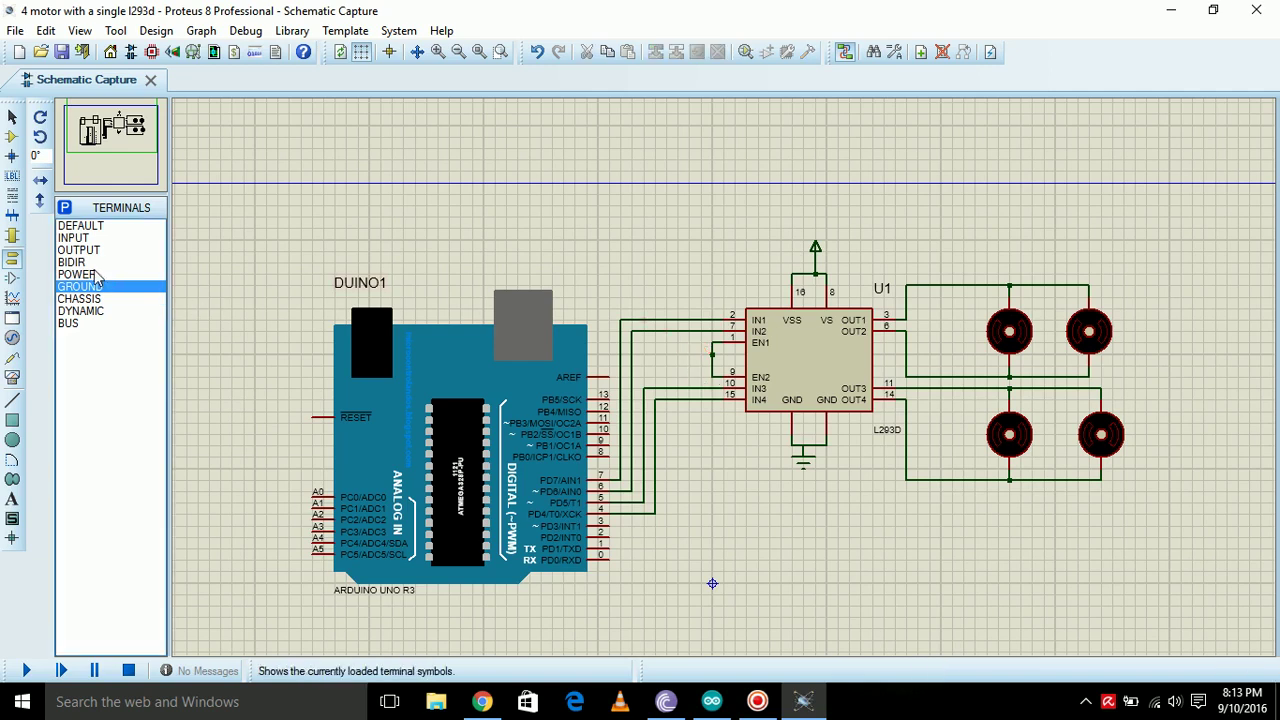
pyautogui.click(95, 274)
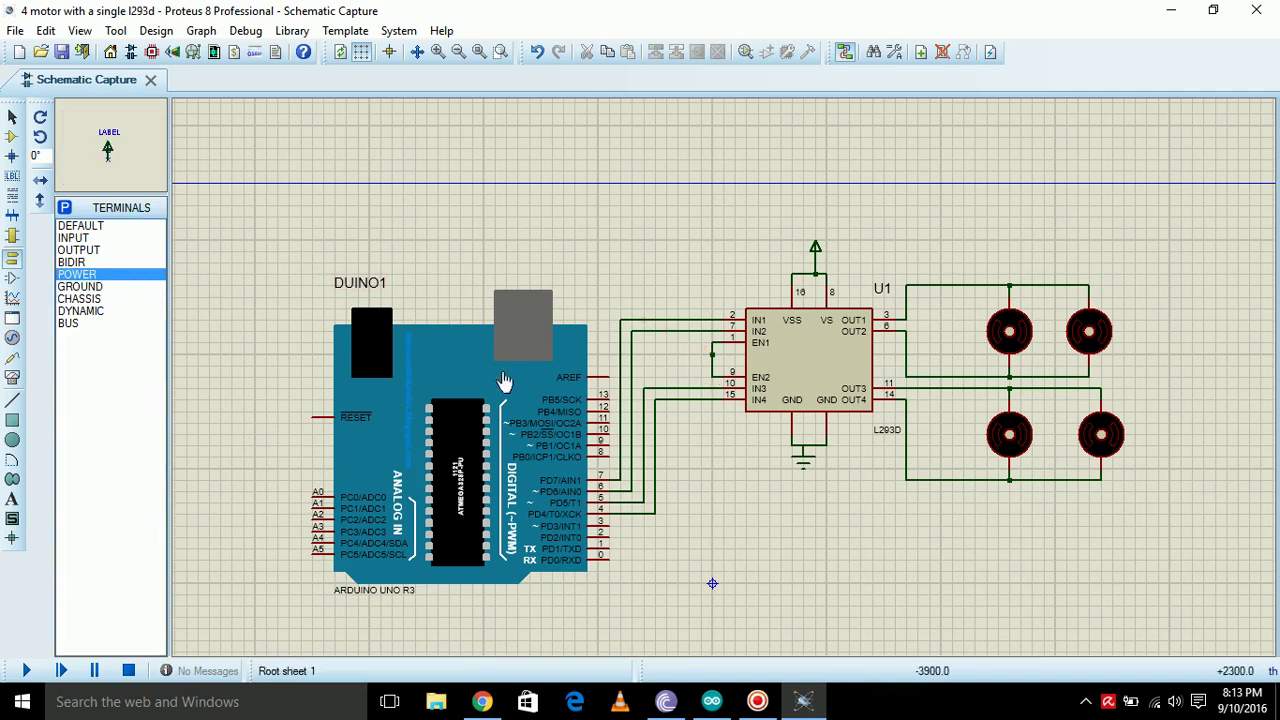
pyautogui.click(702, 355)
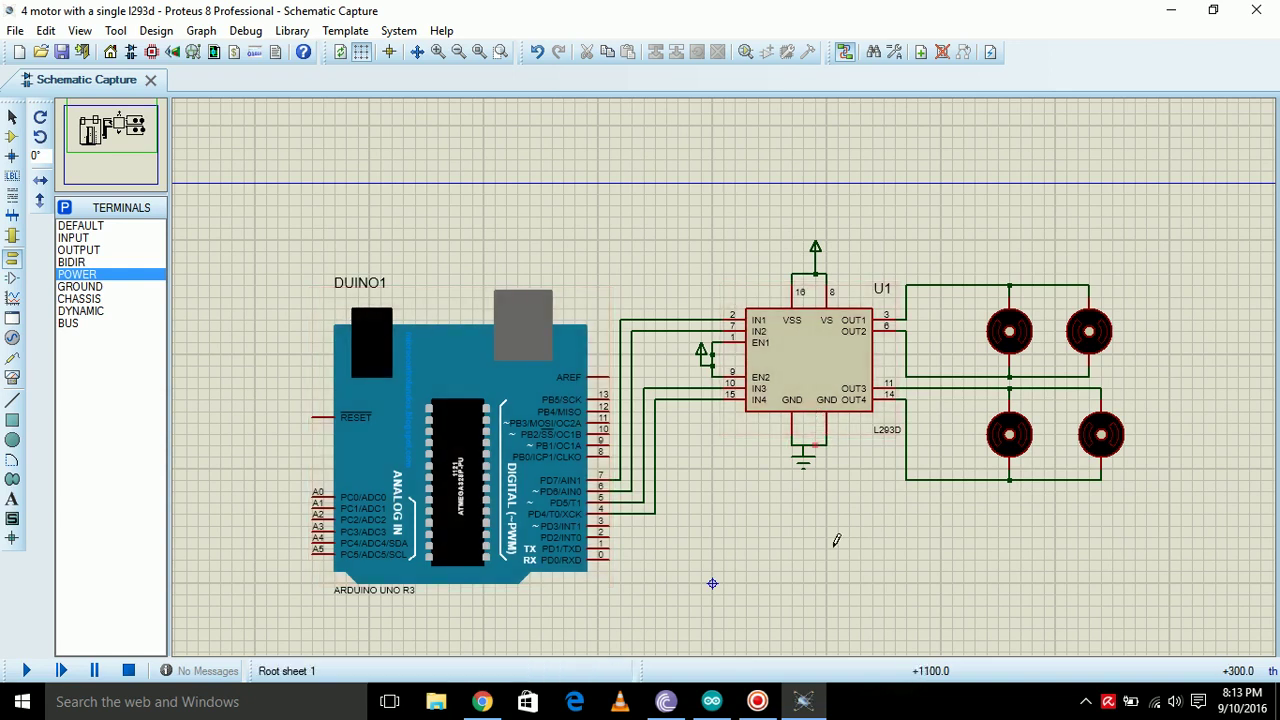
# Step: Launch Arduino IDE from the desktop and bring the Motor_Interfacing sketch forward
pyautogui.press('super+d')
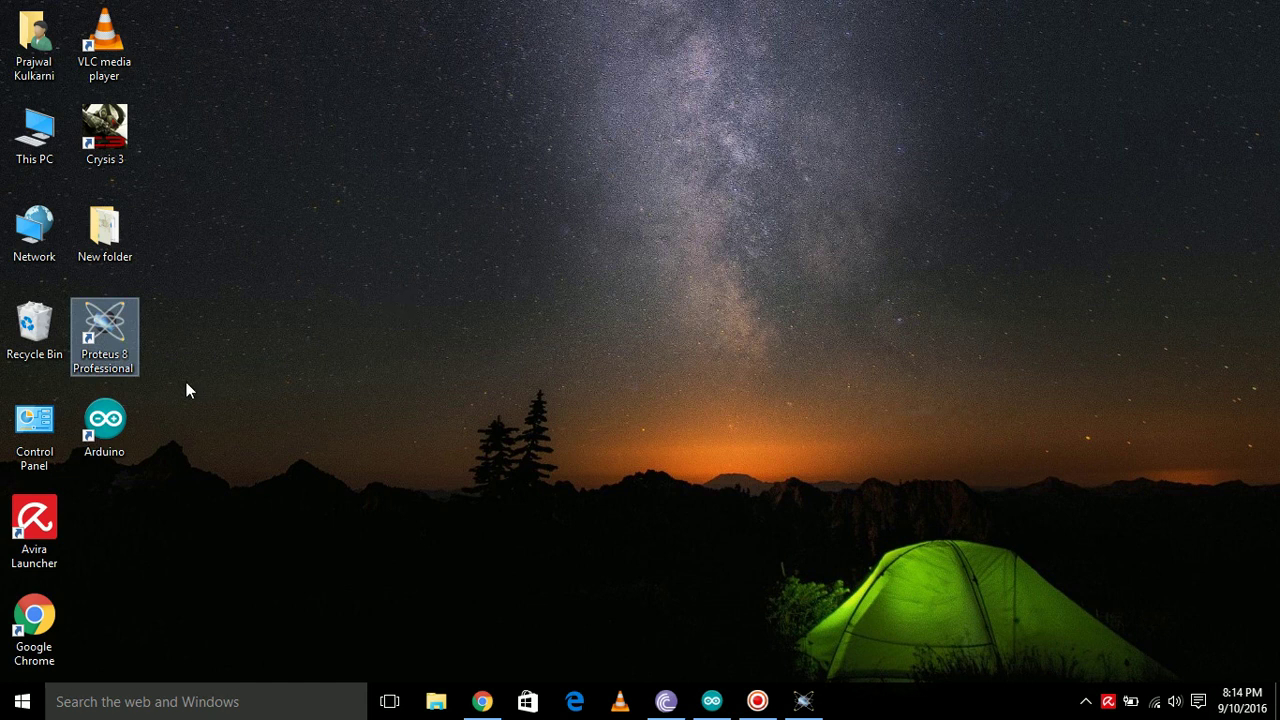
pyautogui.doubleClick(104, 420)
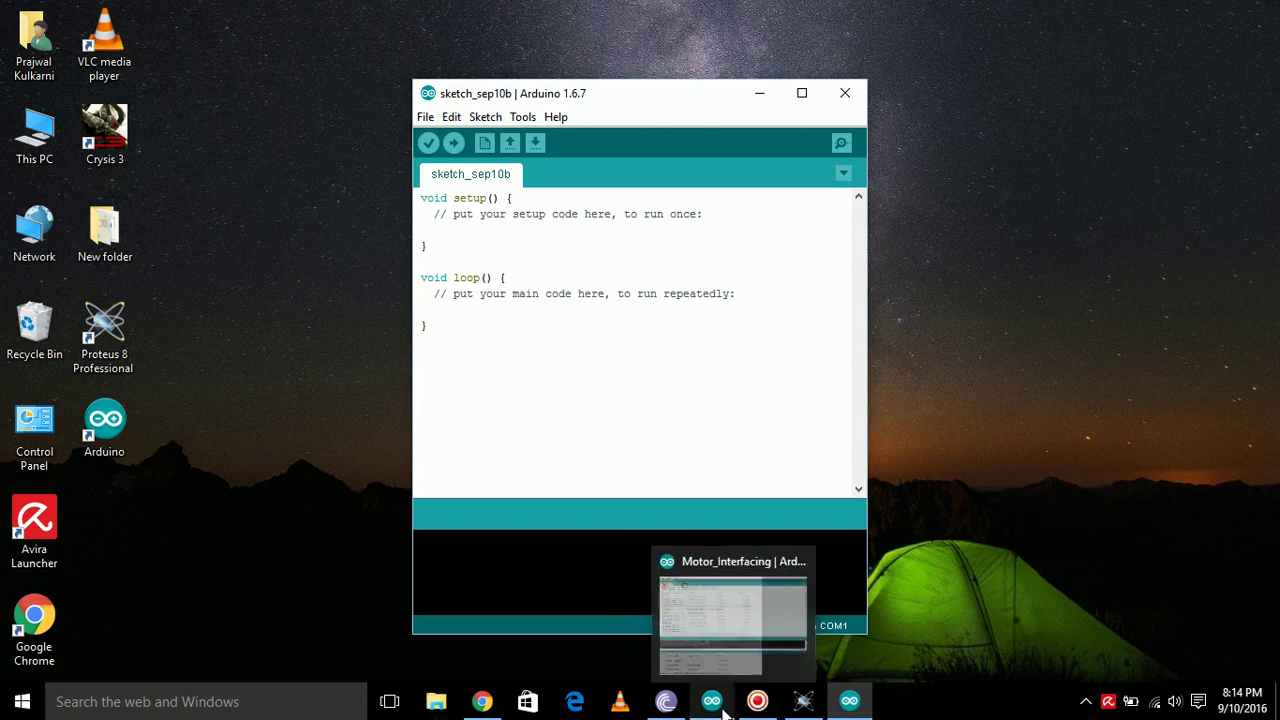
pyautogui.click(711, 701)
# Step: Review the Motor_Interfacing code, compile it, and attempt a board upload, which fails
pyautogui.scroll(2, 305, 207)
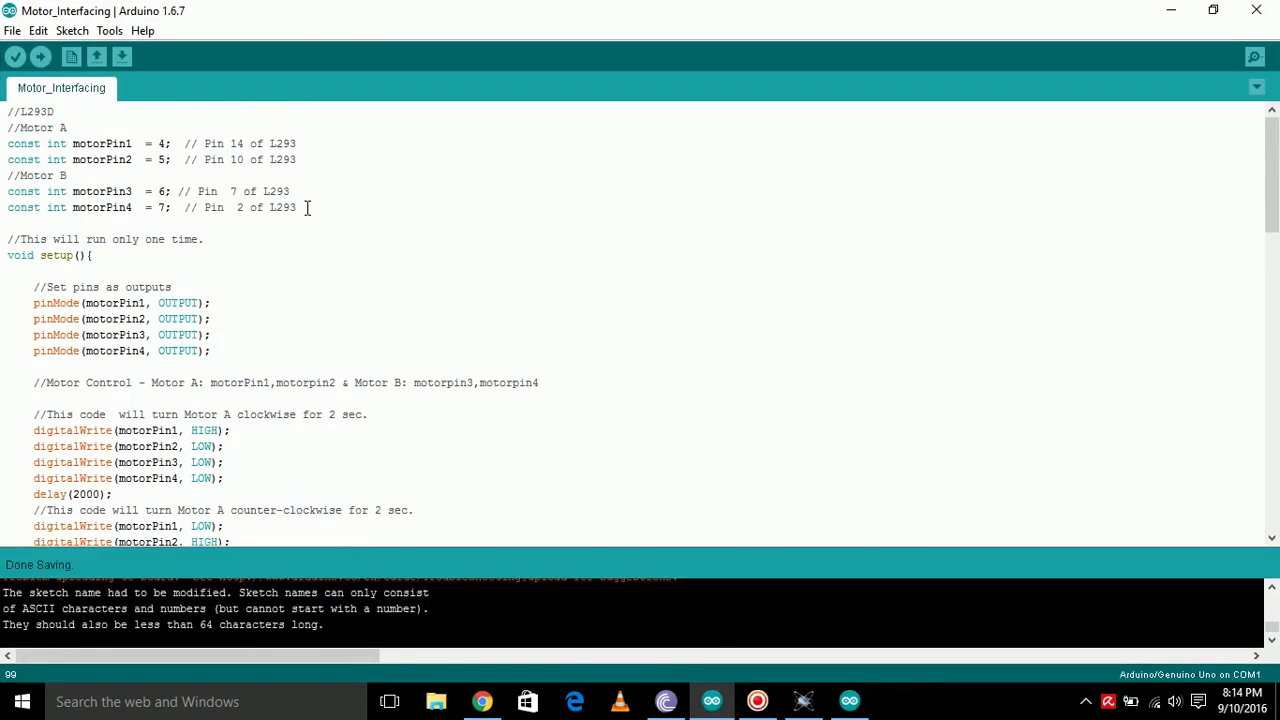
pyautogui.moveTo(13, 110); pyautogui.dragTo(205, 573)
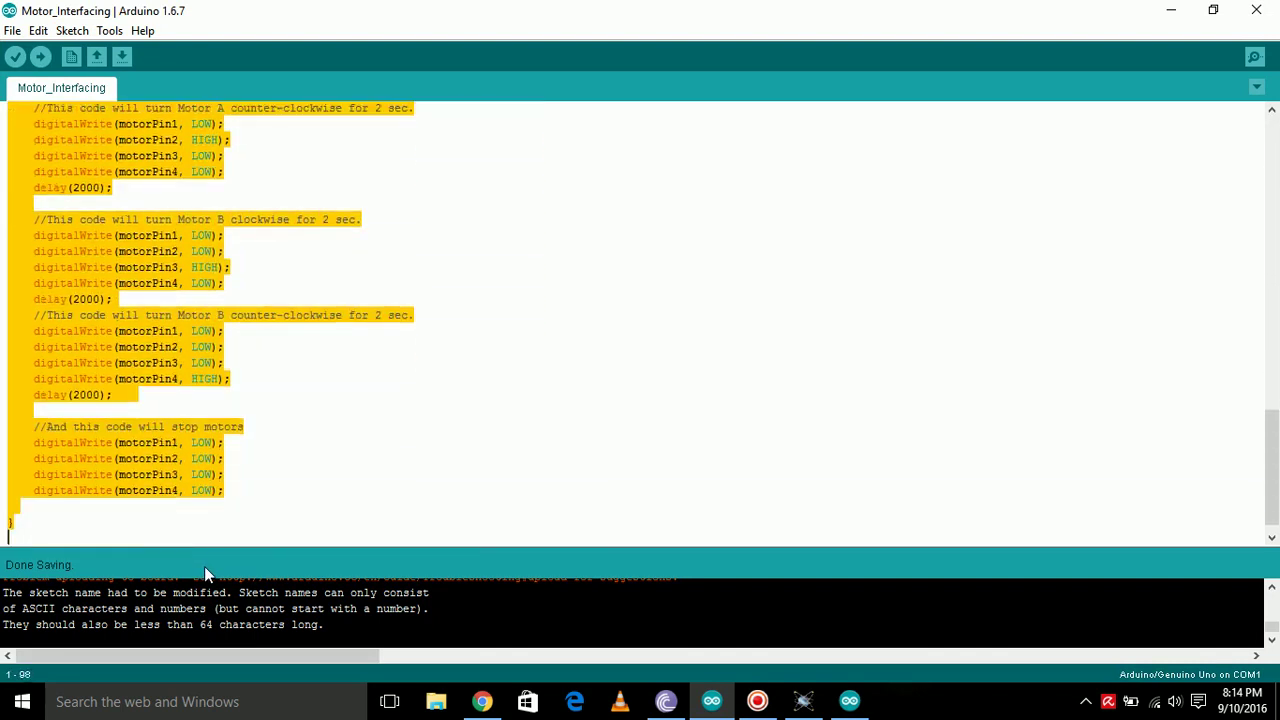
pyautogui.moveTo(204, 566); pyautogui.dragTo(205, 570)
pyautogui.click(391, 417)
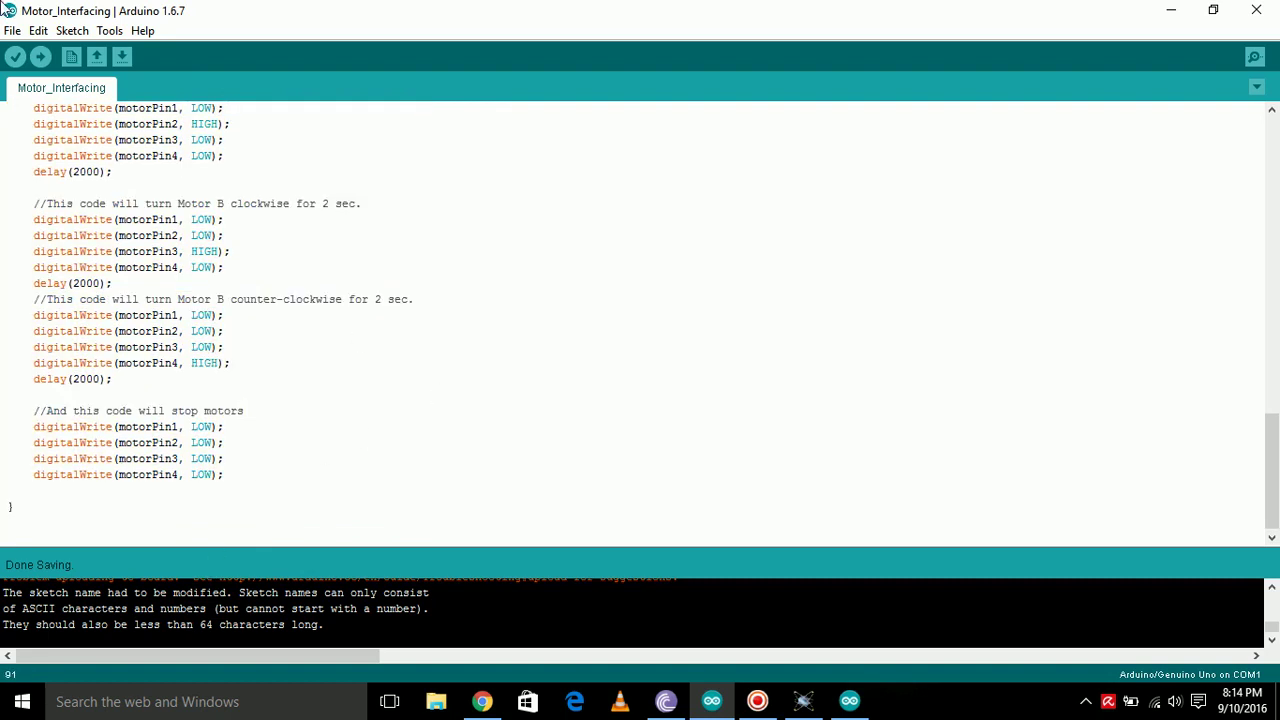
pyautogui.click(22, 58)
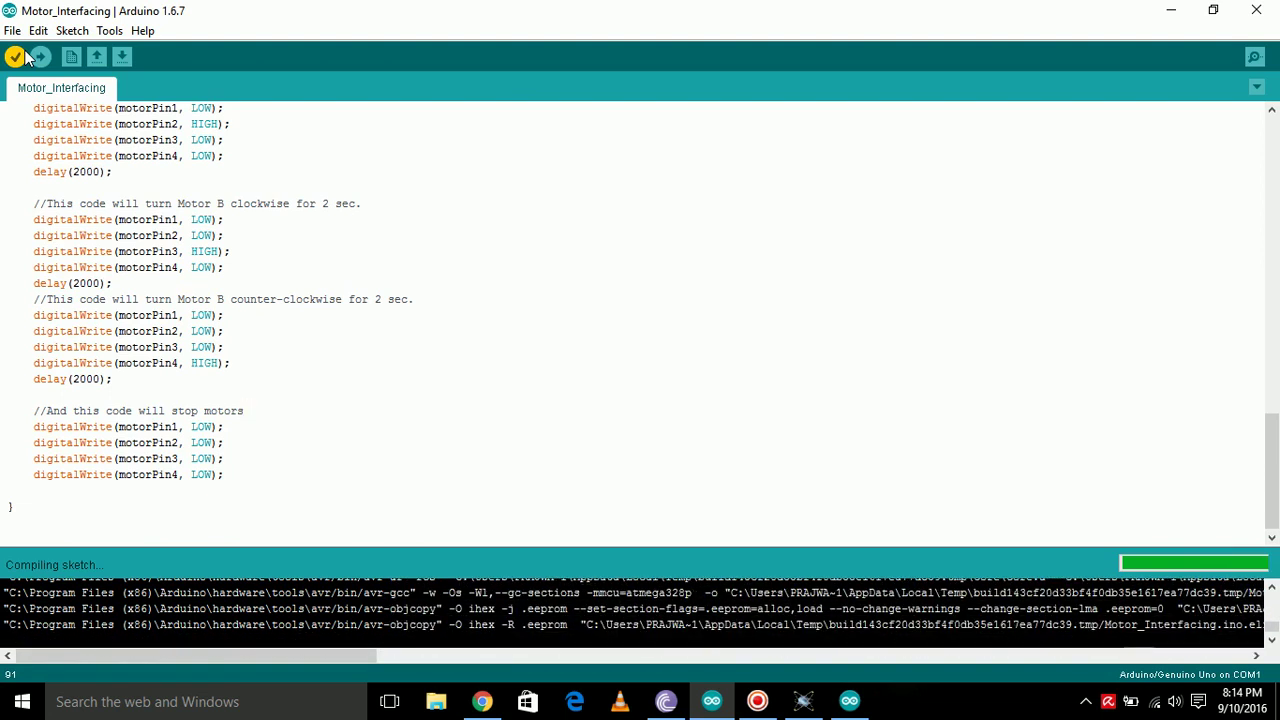
pyautogui.click(40, 57)
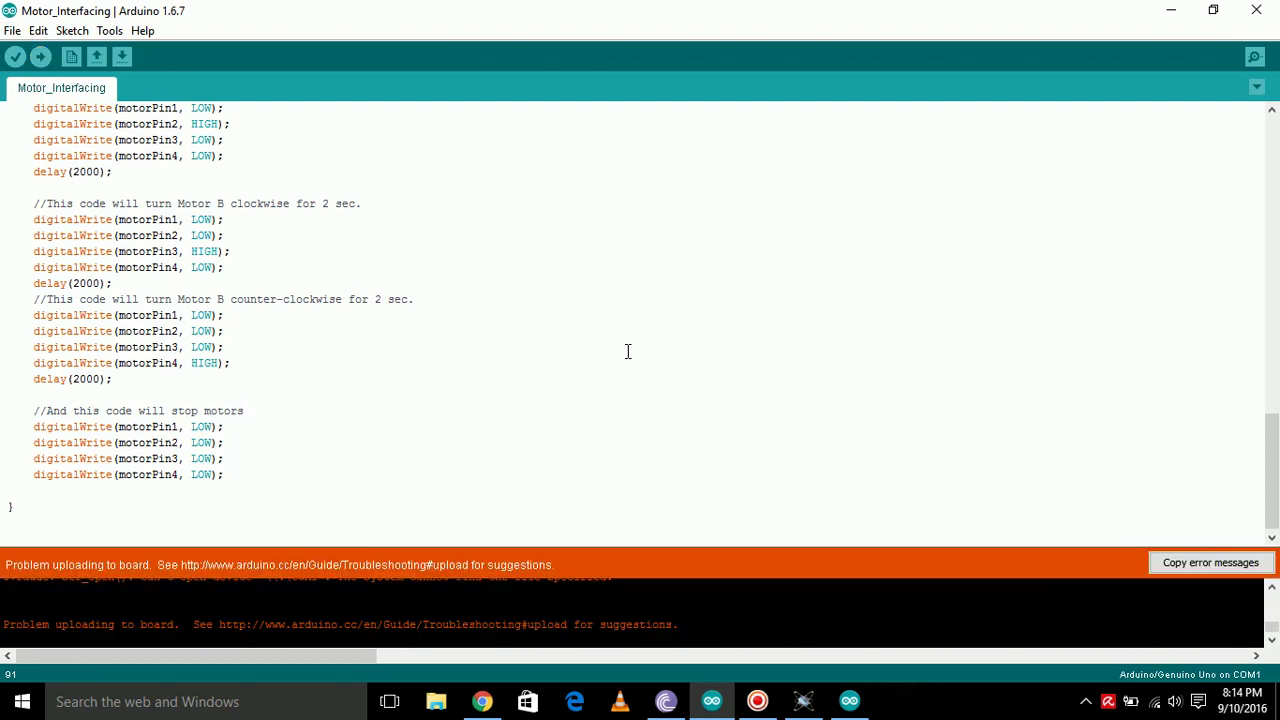
pyautogui.click(12, 30)
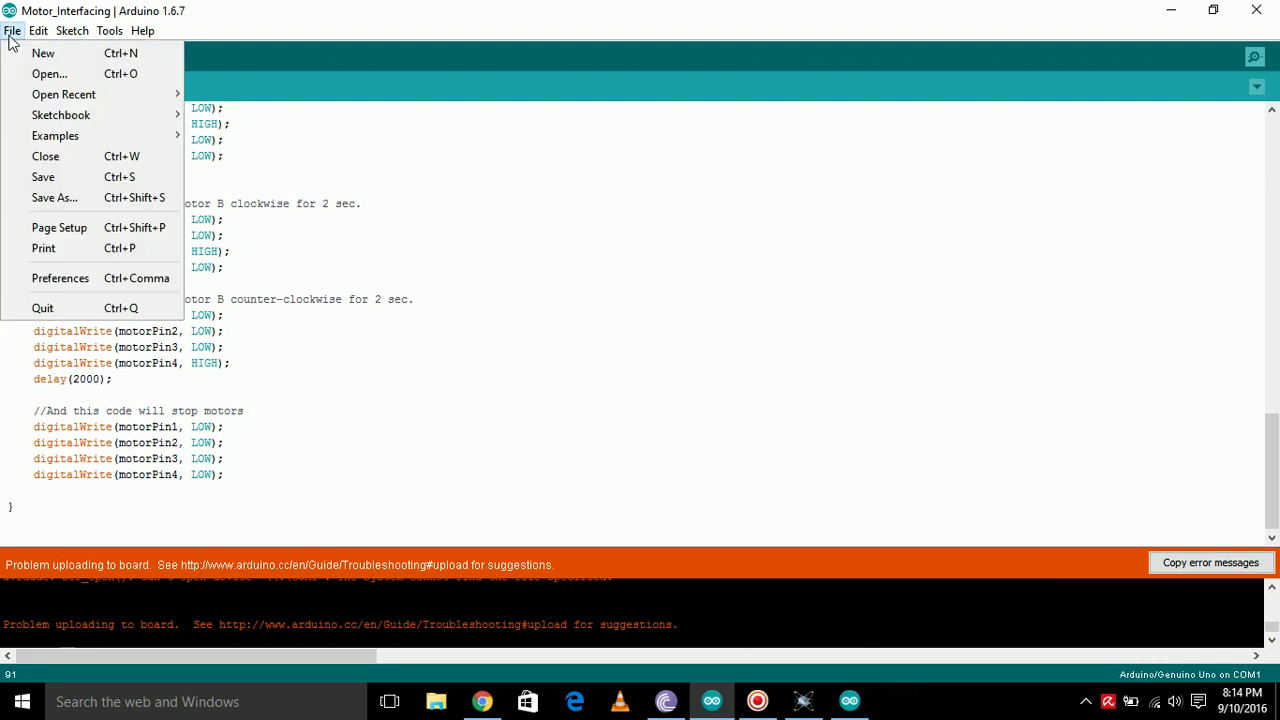
pyautogui.click(86, 276)
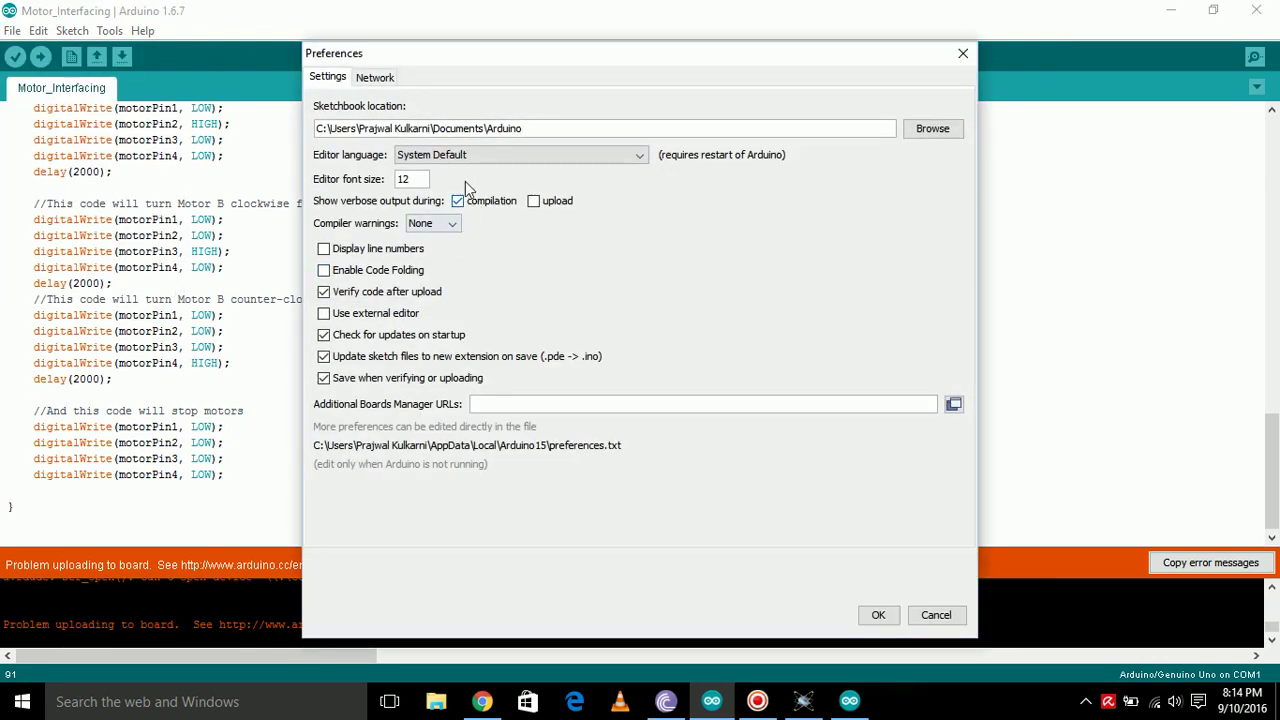
pyautogui.click(878, 615)
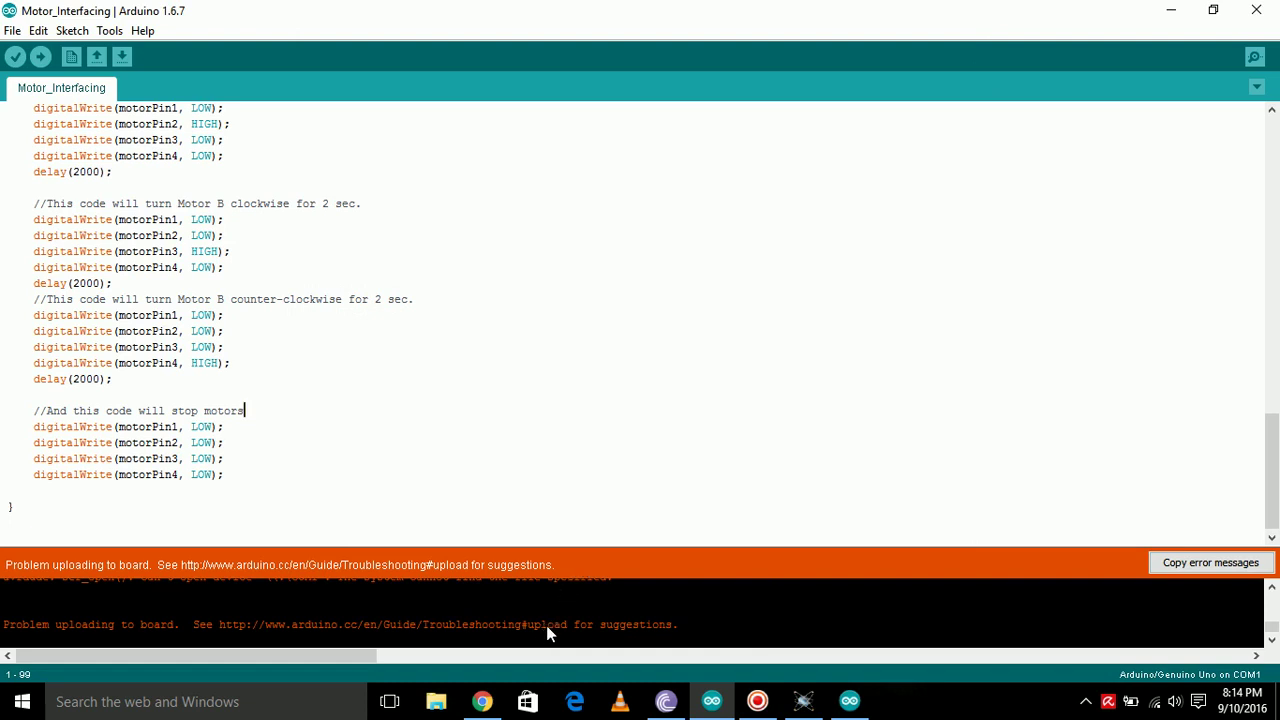
# Step: Scroll the compile output and select the compiled Motor_Interfacing .hex file path
pyautogui.moveTo(1272, 625); pyautogui.dragTo(1272, 590)
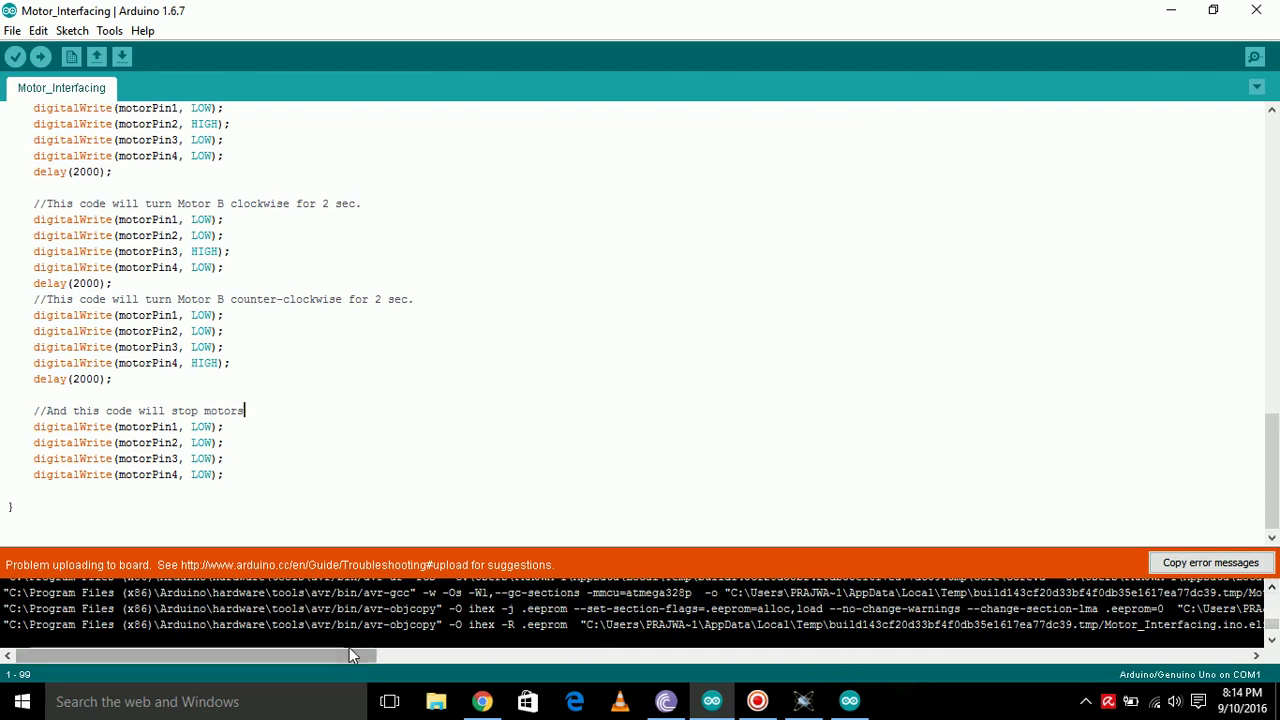
pyautogui.moveTo(349, 647); pyautogui.dragTo(797, 648)
pyautogui.click(797, 648)
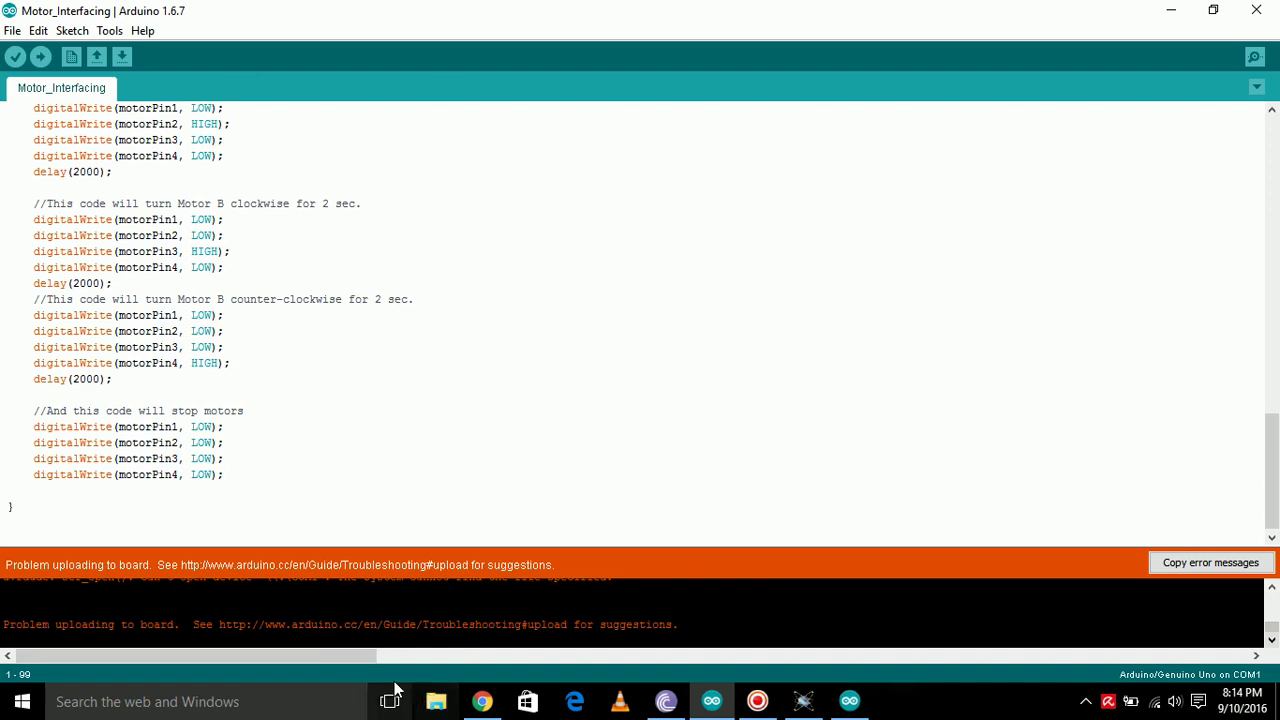
pyautogui.moveTo(343, 660); pyautogui.dragTo(431, 657)
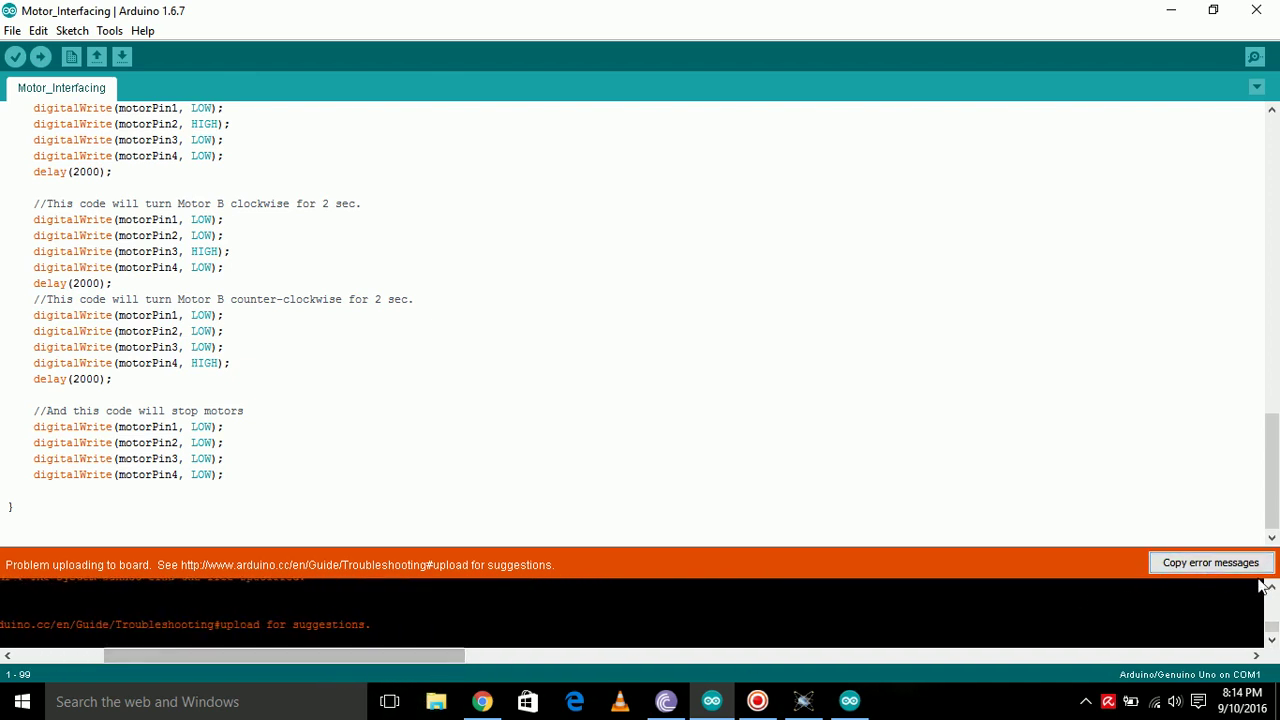
pyautogui.scroll(3, 1273, 633)
pyautogui.scroll(2, 1273, 633)
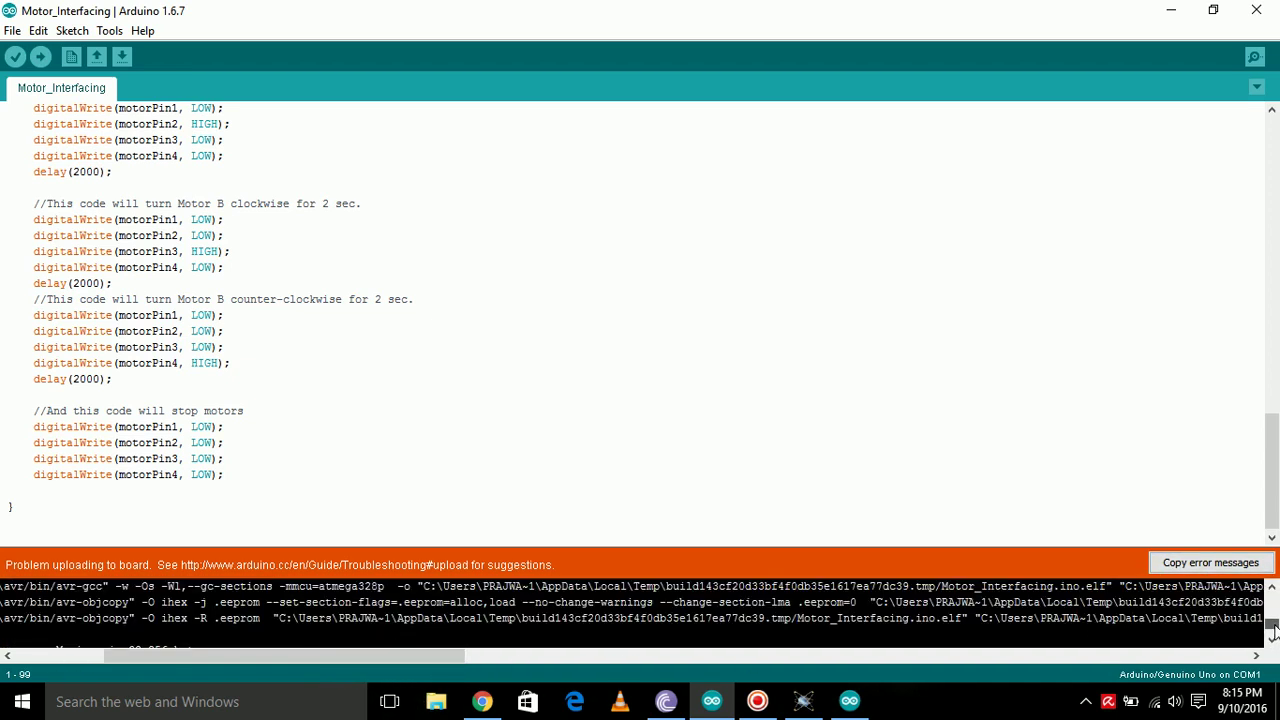
pyautogui.moveTo(321, 656); pyautogui.dragTo(545, 656)
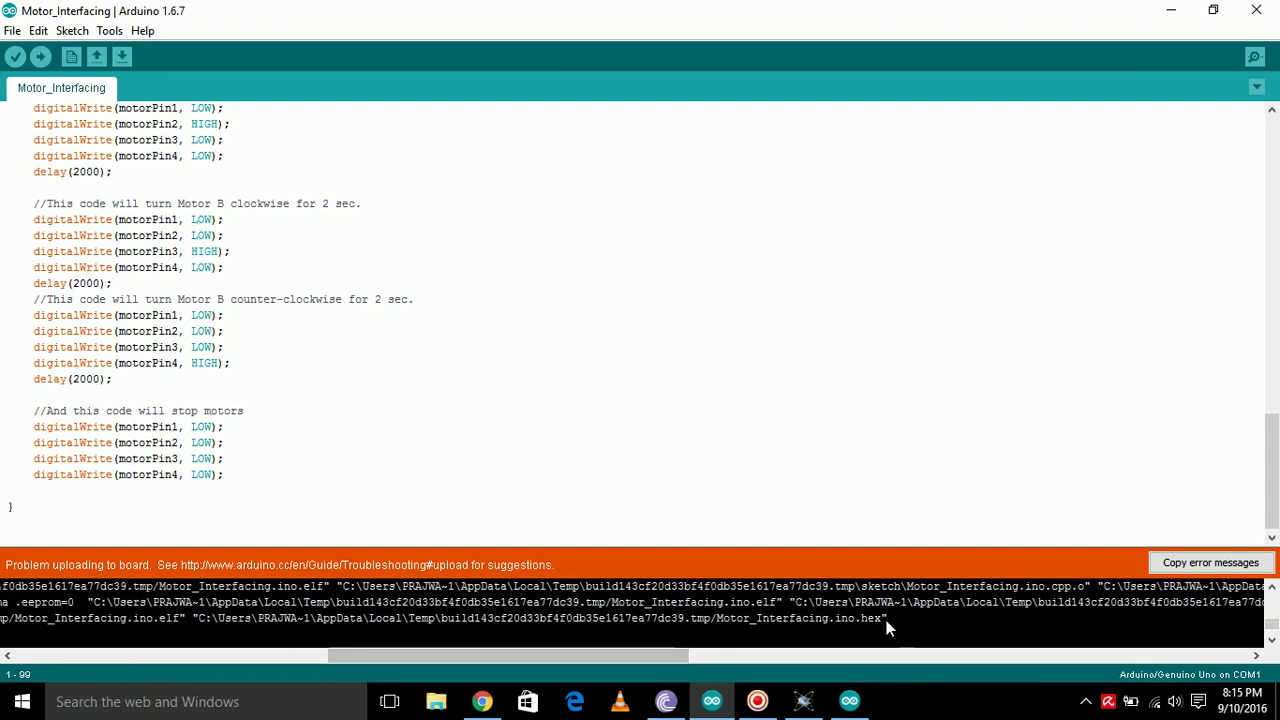
pyautogui.moveTo(879, 620); pyautogui.dragTo(621, 617)
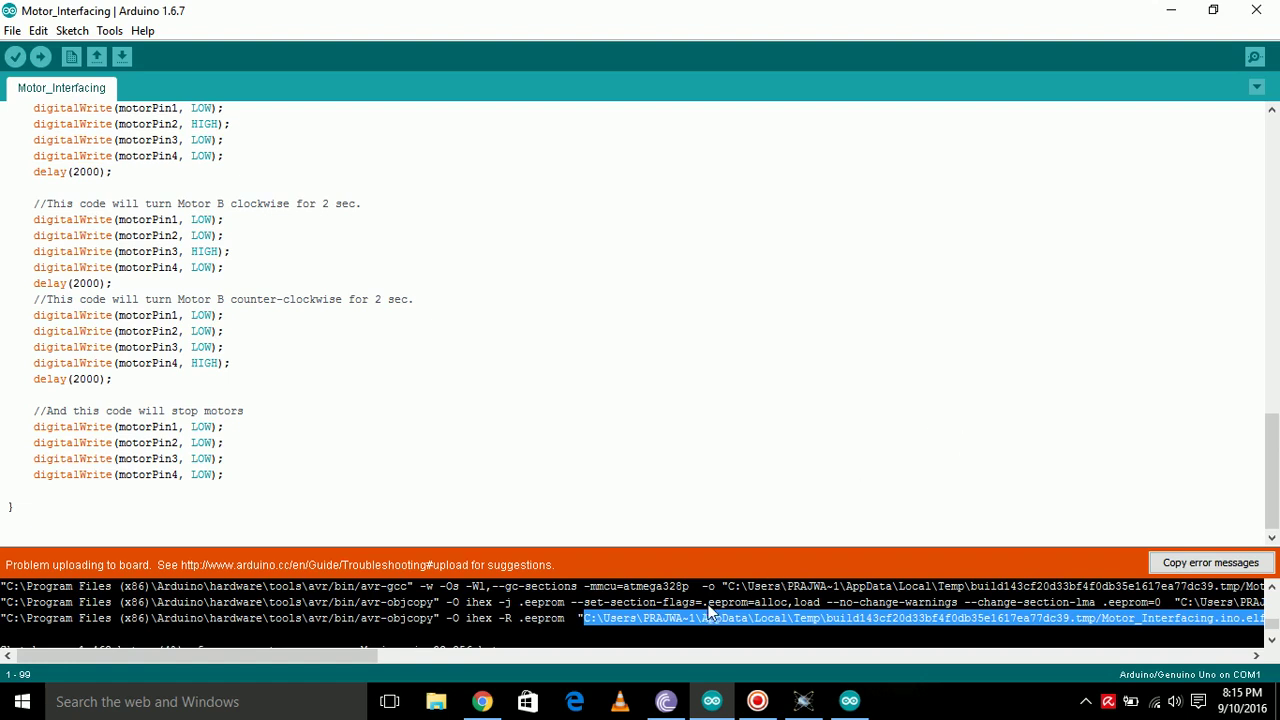
# Step: Set DUINO1's Program File to the pasted Motor_Interfacing hex path and start the simulation
pyautogui.click(800, 700)
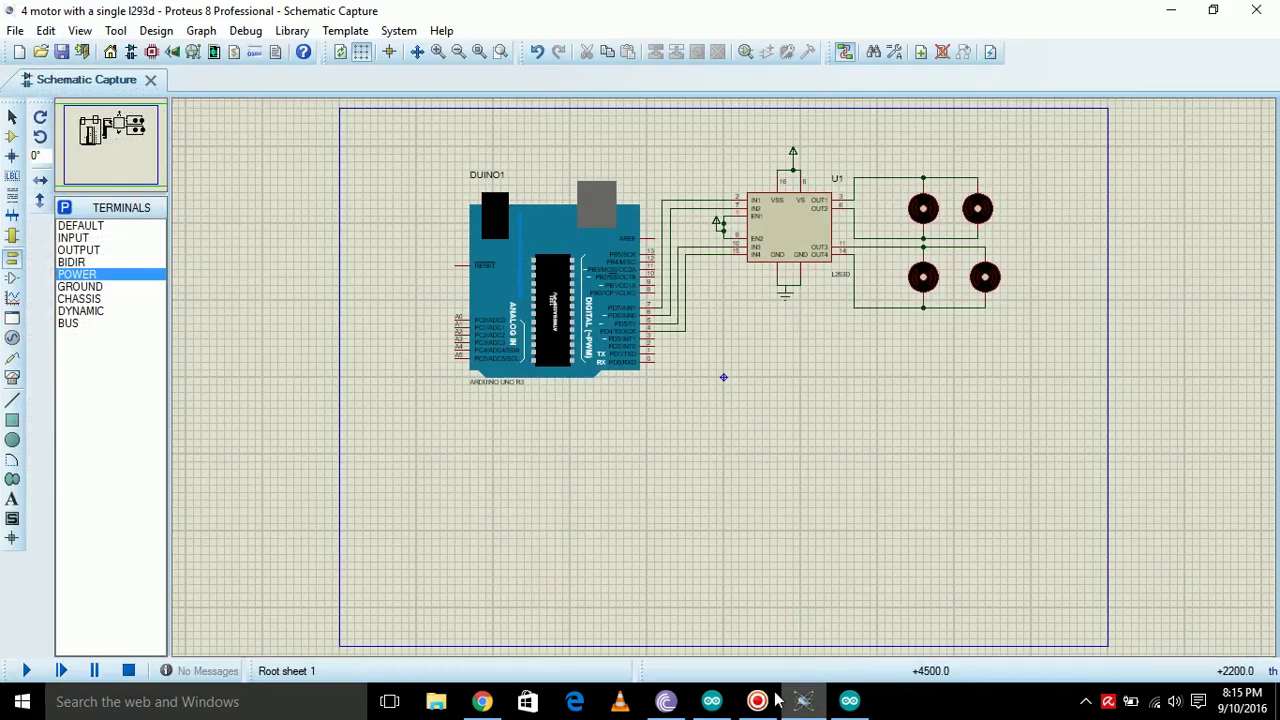
pyautogui.doubleClick(529, 275)
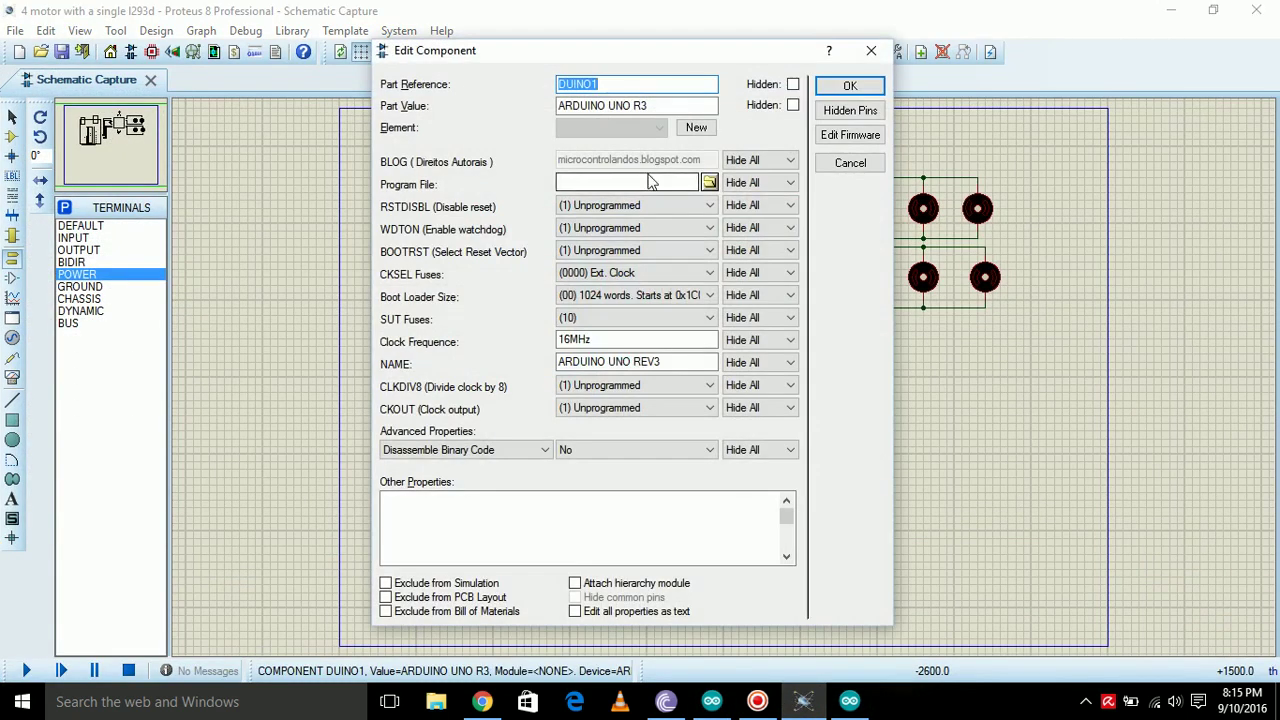
pyautogui.click(653, 185)
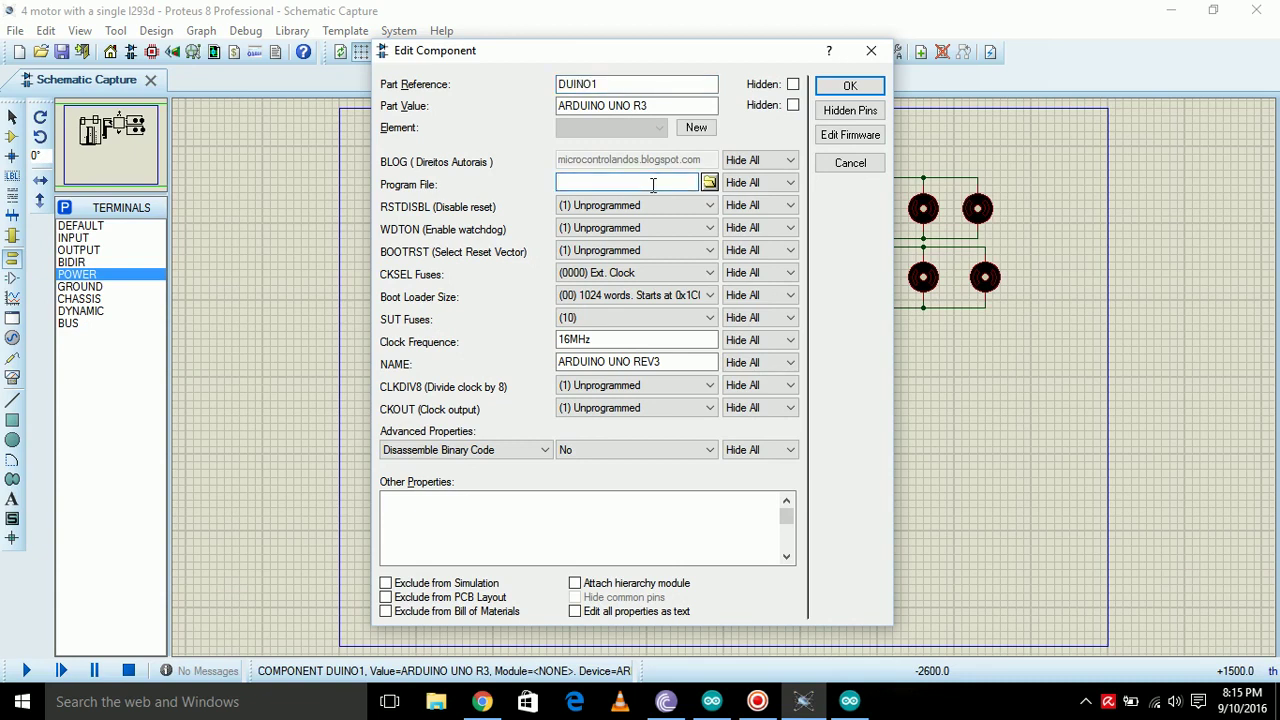
pyautogui.hotkey('ctrl', 'v')
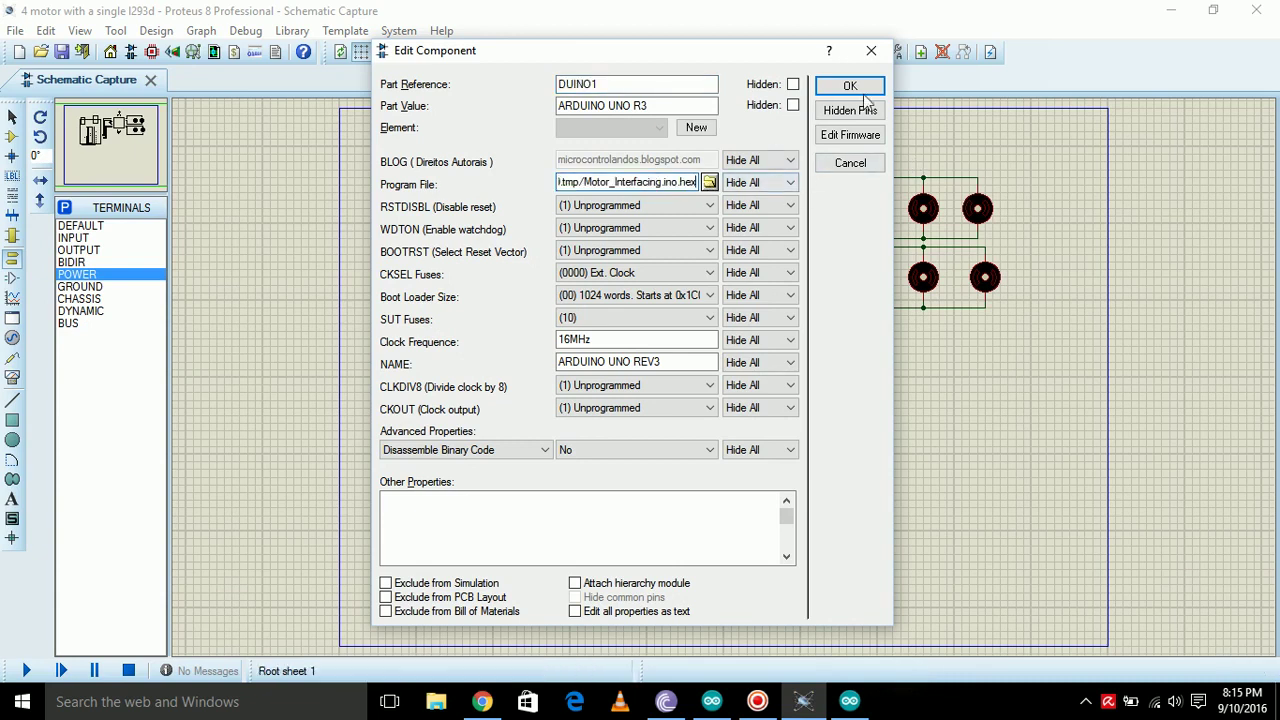
pyautogui.click(848, 86)
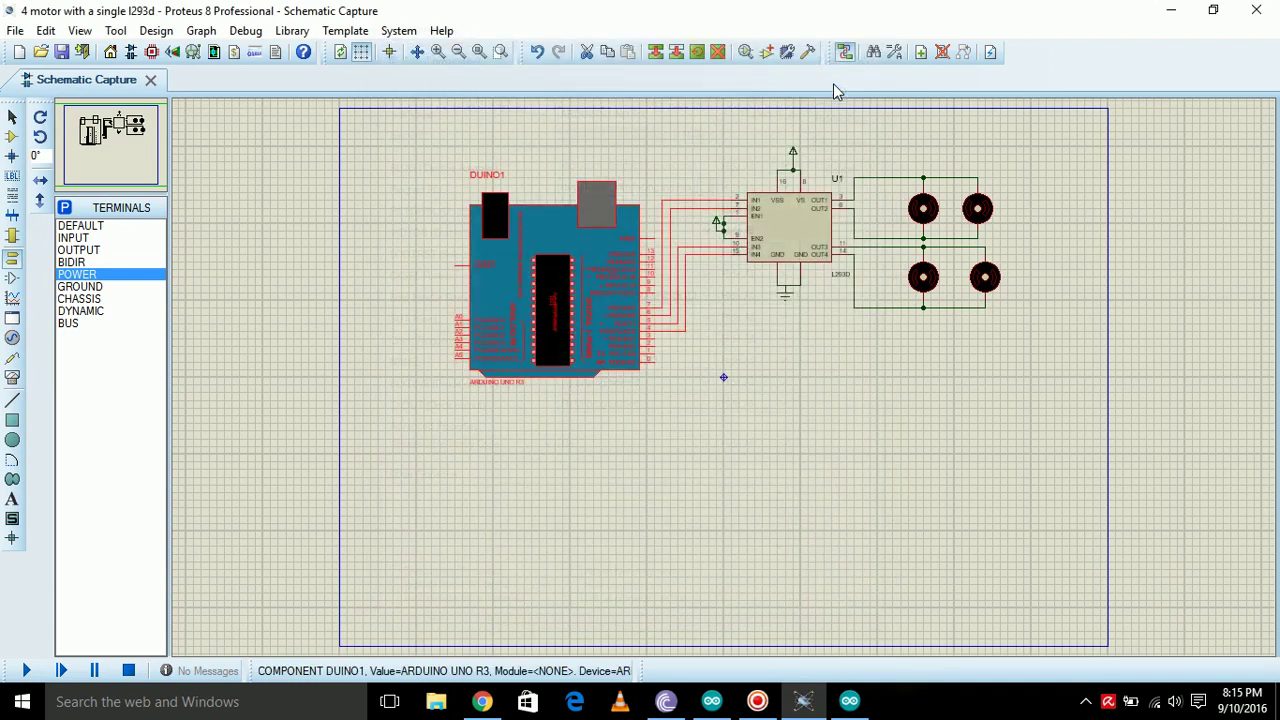
pyautogui.click(28, 671)
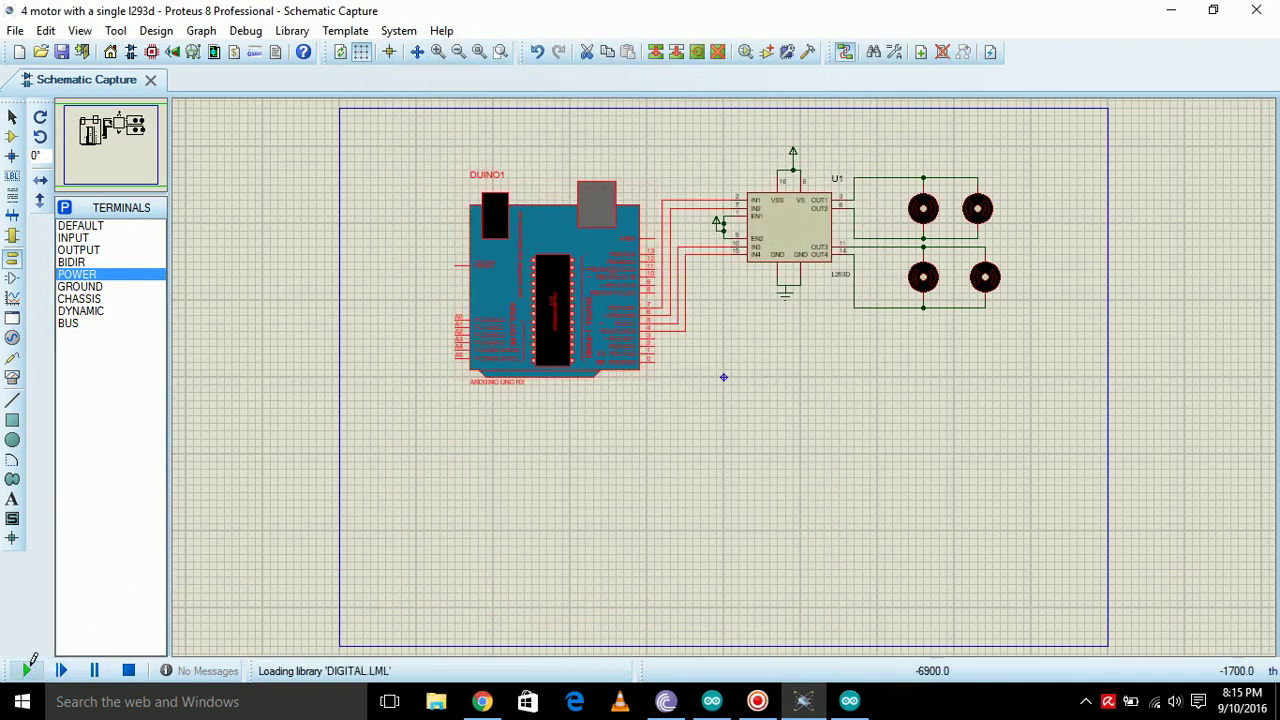